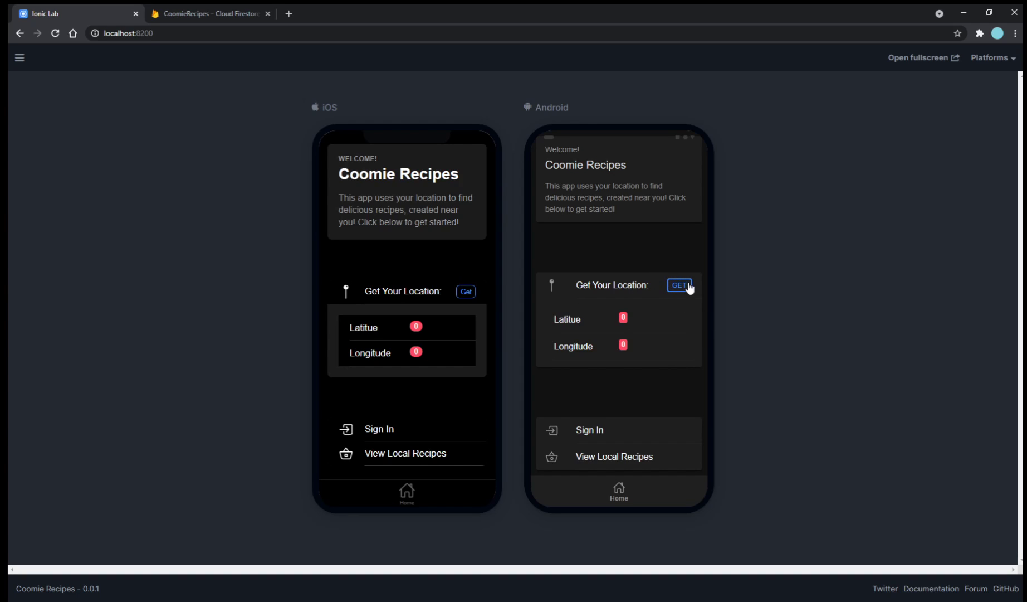
Fetch the current location (latitude 33.9663223) on both the Android and iOS previews.
{"action": "left_click", "coordinate": [681, 286]}
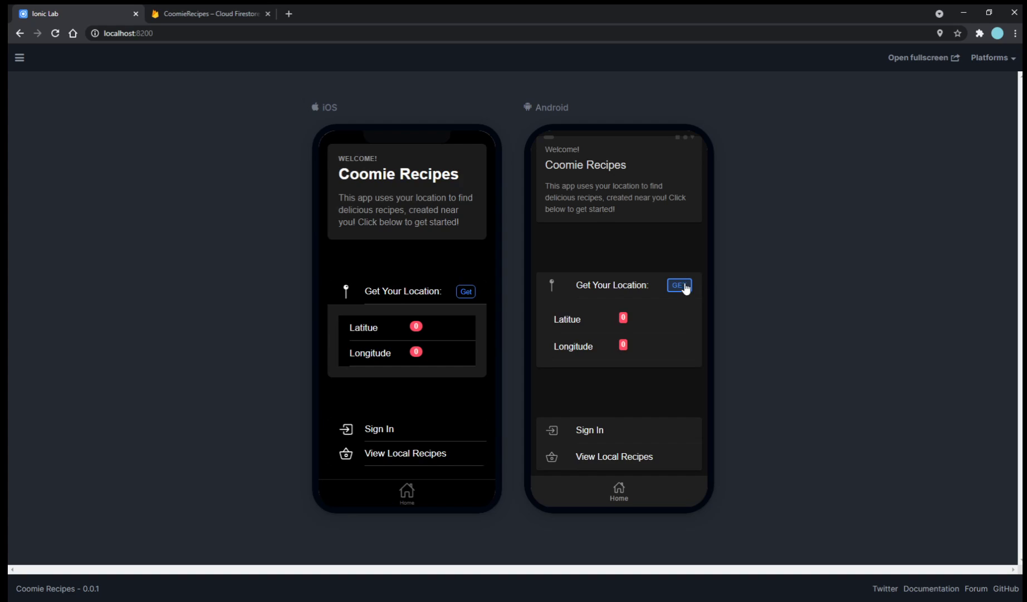
{"action": "left_click", "coordinate": [472, 294]}
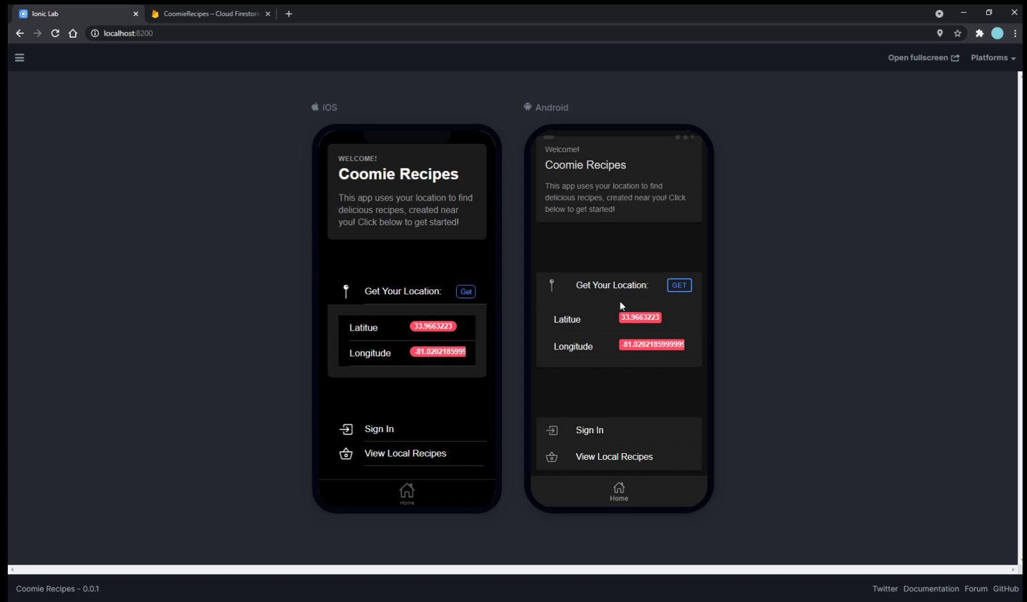
{"action": "left_click", "coordinate": [677, 289]}
Open View Local Recipes on Android and browse the Vanilla Cake and Orange Juice cards.
{"action": "left_click", "coordinate": [648, 458]}
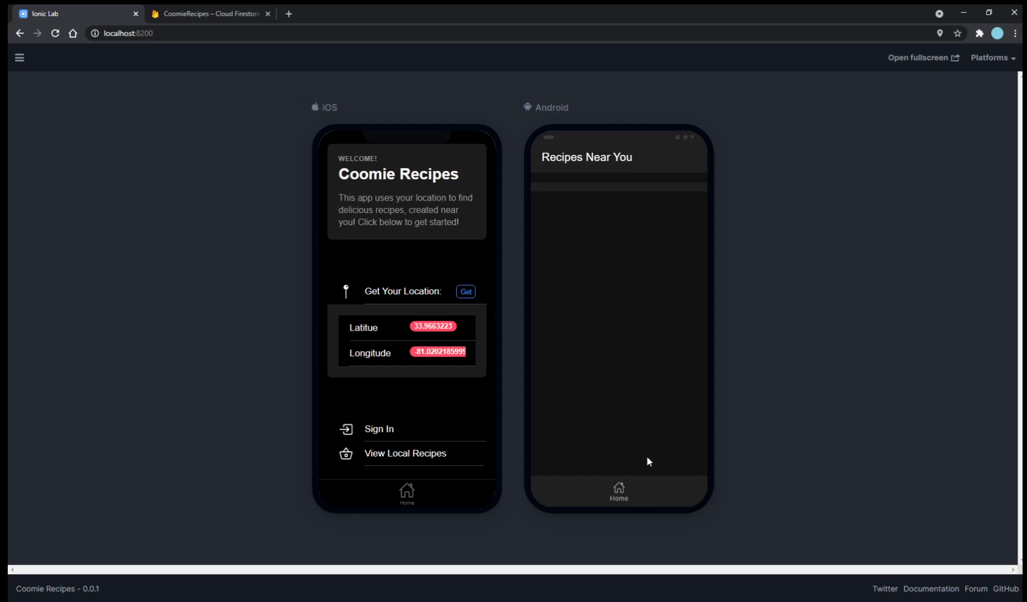
{"action": "scroll", "coordinate": [648, 292], "scroll_direction": "down", "scroll_amount": 3}
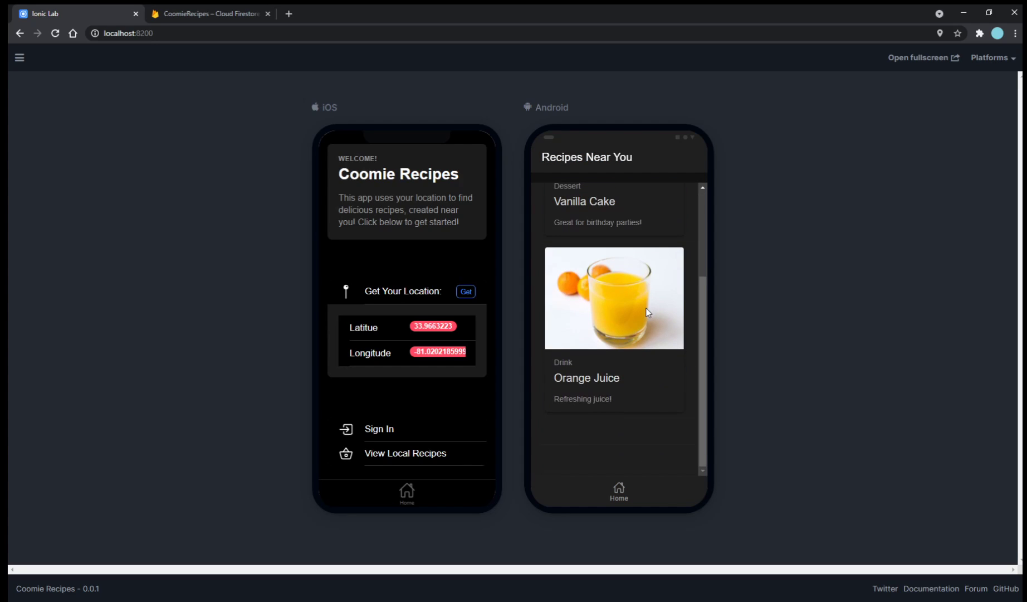
{"action": "scroll", "coordinate": [642, 330], "scroll_direction": "up", "scroll_amount": 3}
{"action": "scroll", "coordinate": [651, 306], "scroll_direction": "down", "scroll_amount": 2}
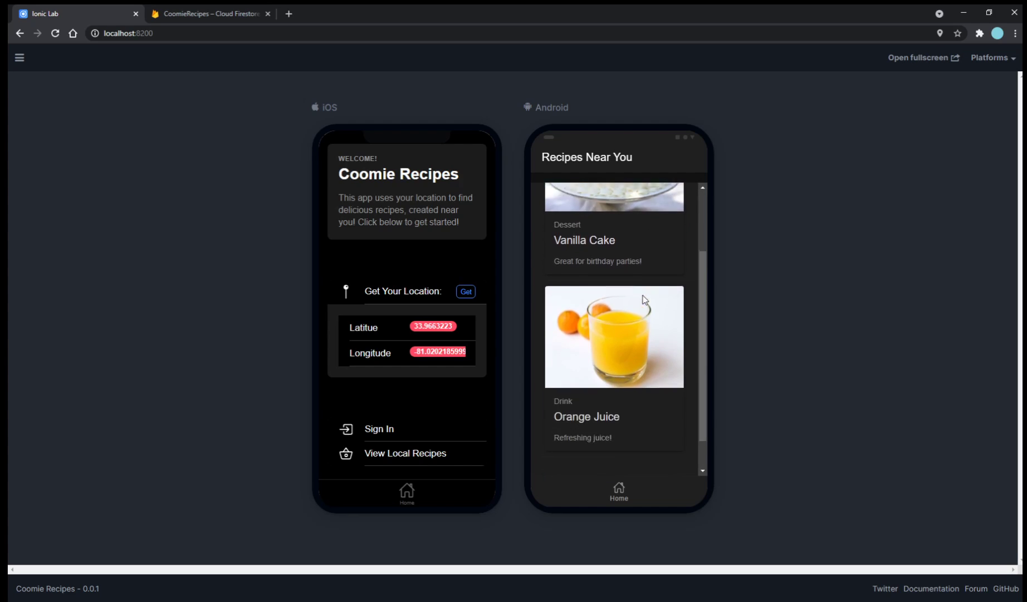
{"action": "scroll", "coordinate": [646, 301], "scroll_direction": "up", "scroll_amount": 2}
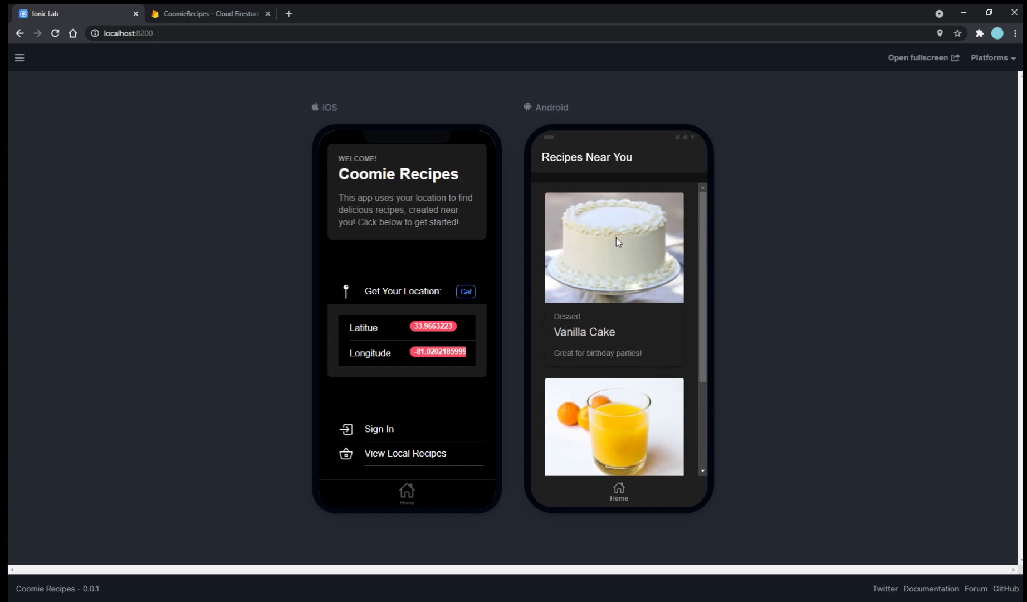
{"action": "scroll", "coordinate": [616, 241], "scroll_direction": "down", "scroll_amount": 3}
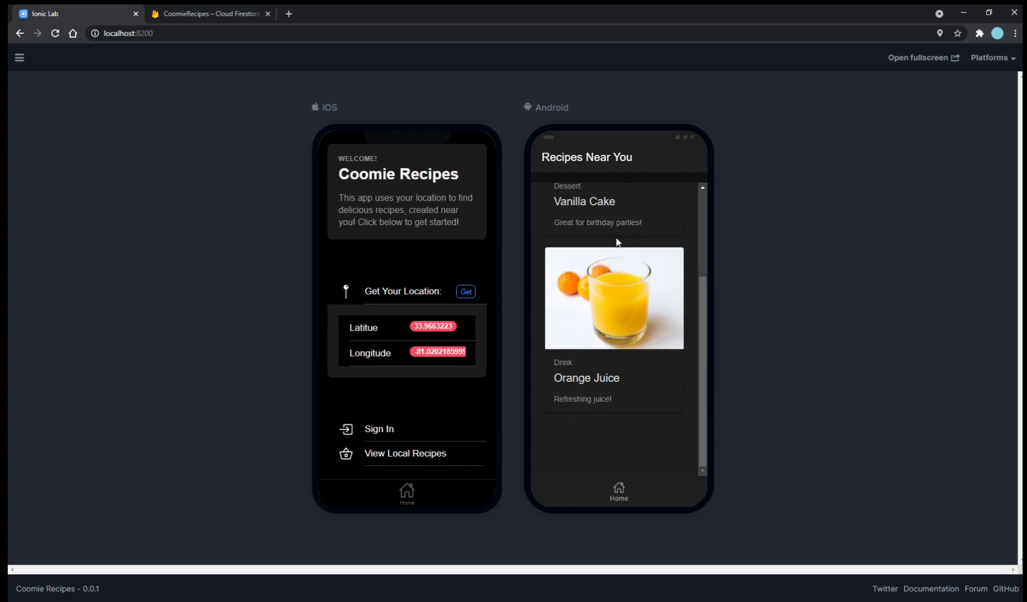
{"action": "scroll", "coordinate": [607, 248], "scroll_direction": "up", "scroll_amount": 2}
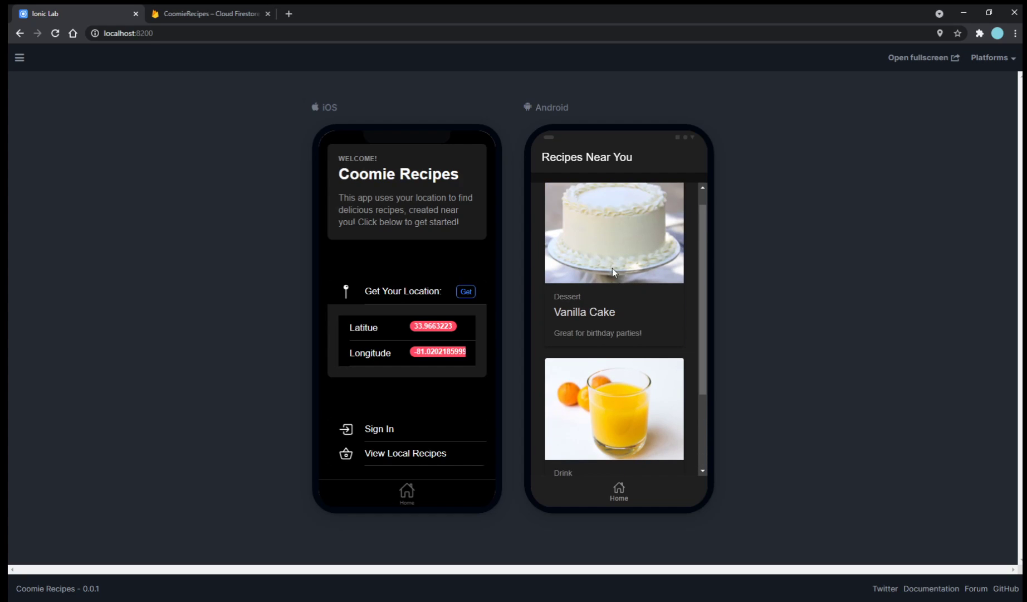
{"action": "scroll", "coordinate": [612, 265], "scroll_direction": "down", "scroll_amount": 2}
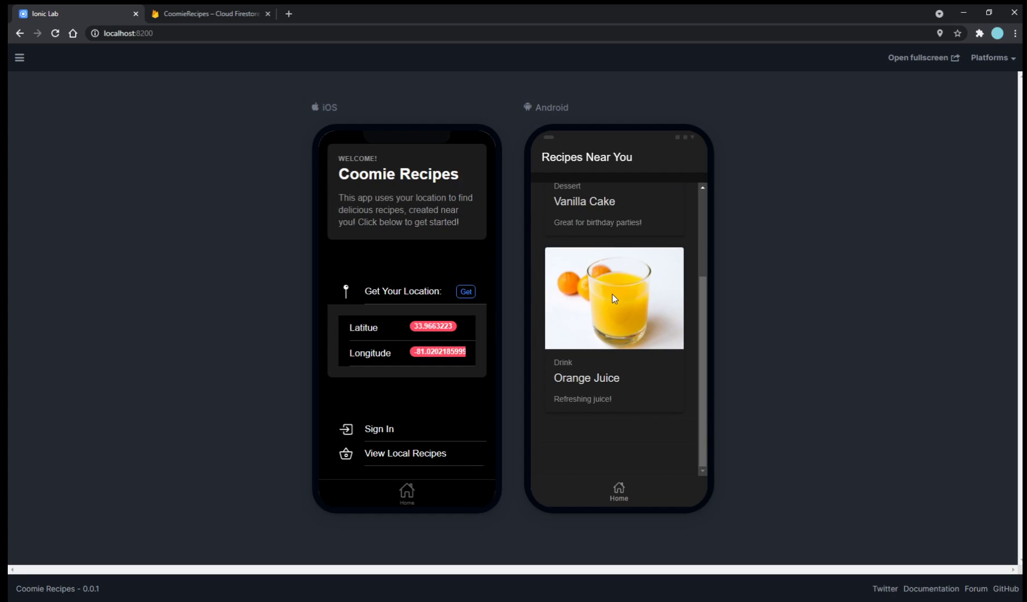
{"action": "scroll", "coordinate": [612, 293], "scroll_direction": "up", "scroll_amount": 3}
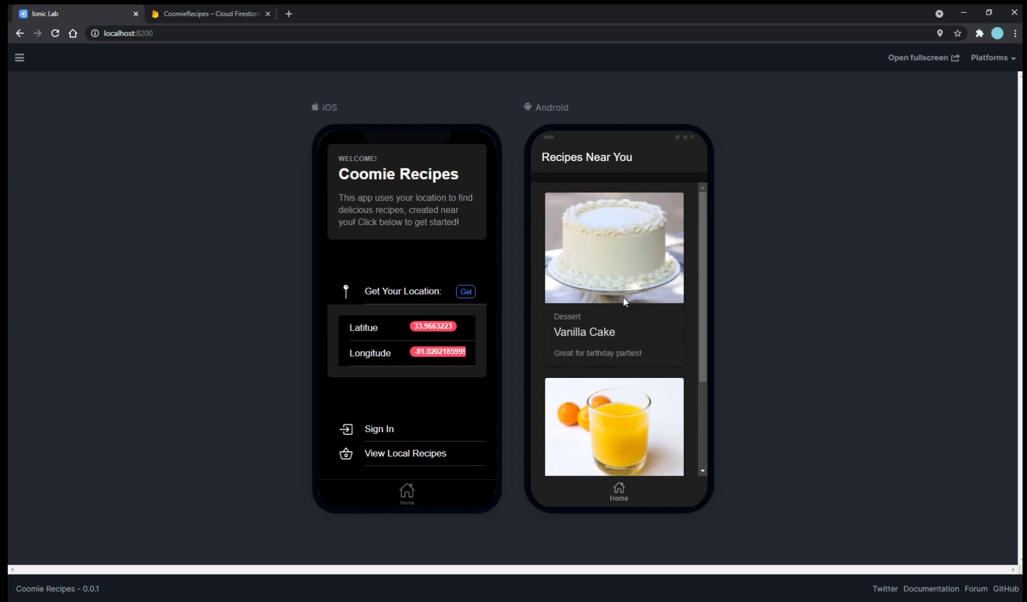
{"action": "left_click", "coordinate": [209, 14]}
{"action": "left_click", "coordinate": [524, 236]}
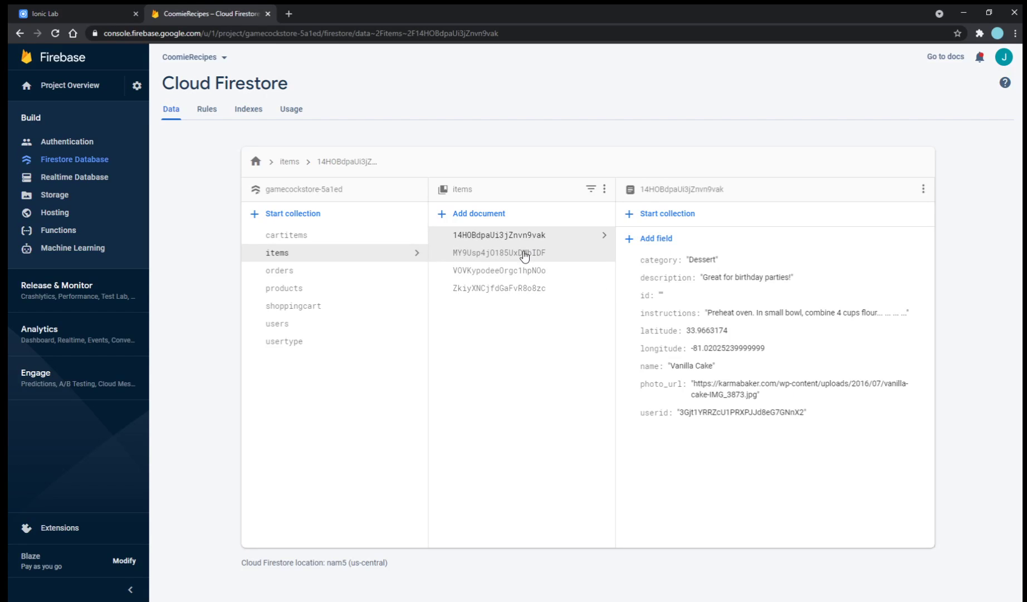
{"action": "left_click", "coordinate": [524, 254]}
{"action": "left_click", "coordinate": [526, 238]}
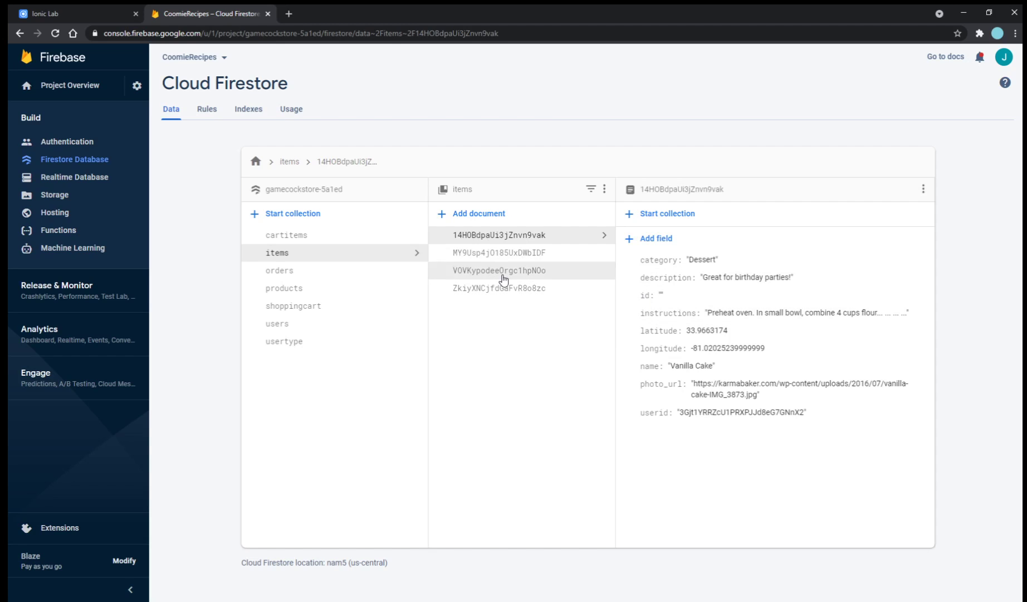
{"action": "left_click", "coordinate": [69, 12]}
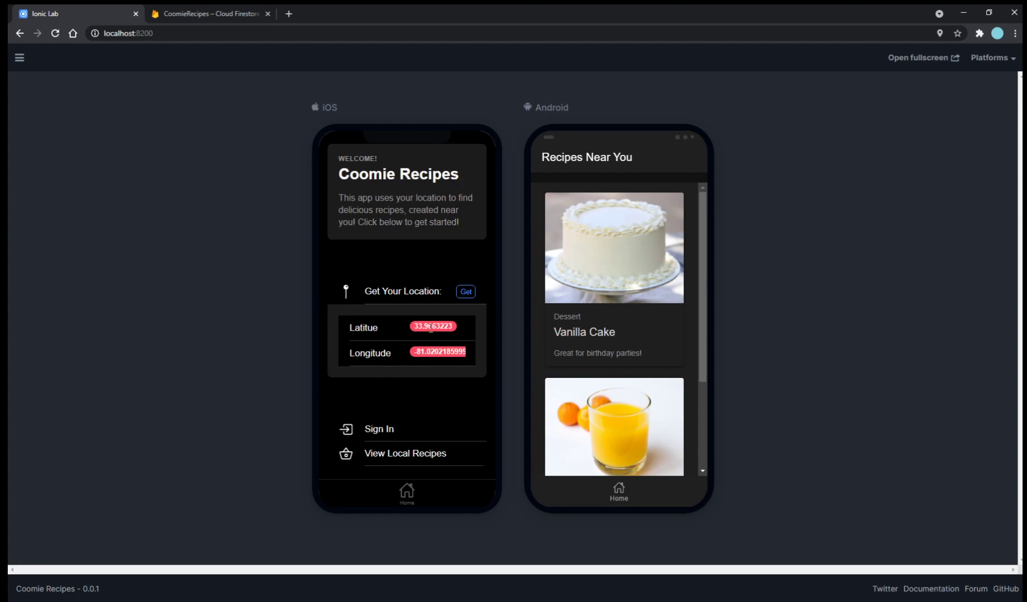
{"action": "left_click", "coordinate": [205, 13]}
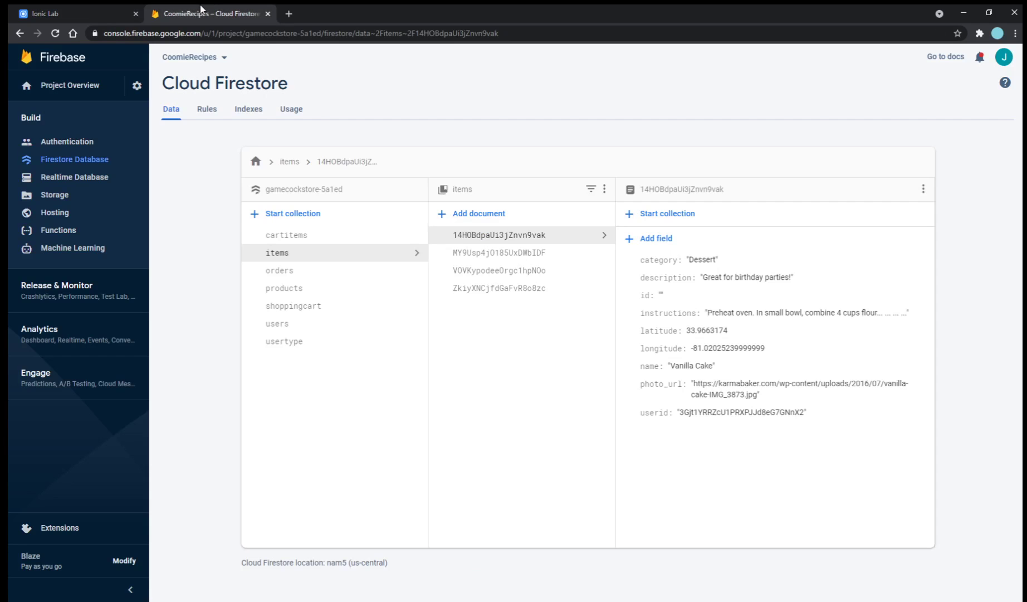
{"action": "left_click", "coordinate": [544, 254]}
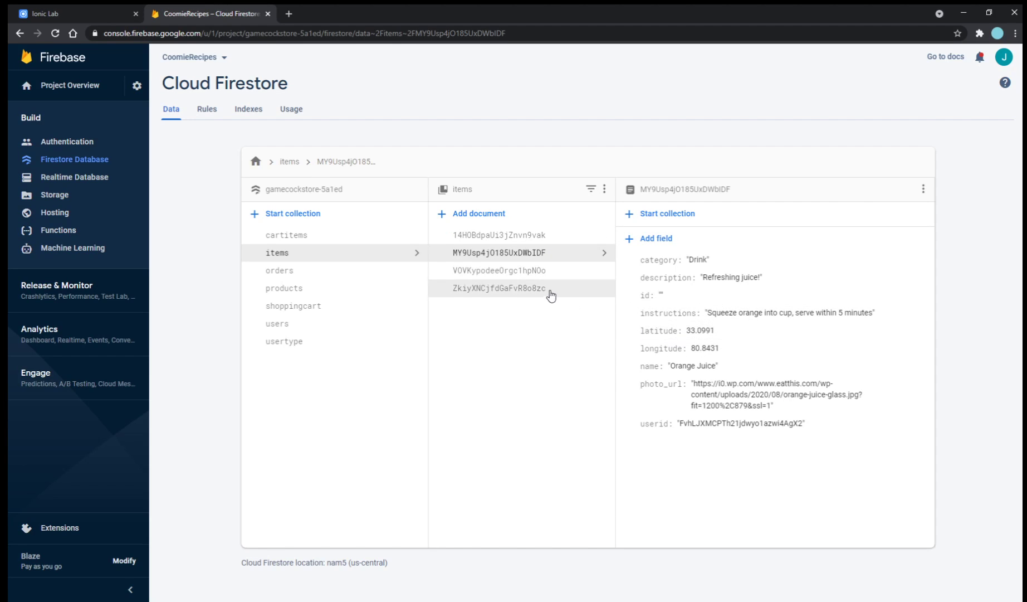
{"action": "left_click", "coordinate": [546, 271]}
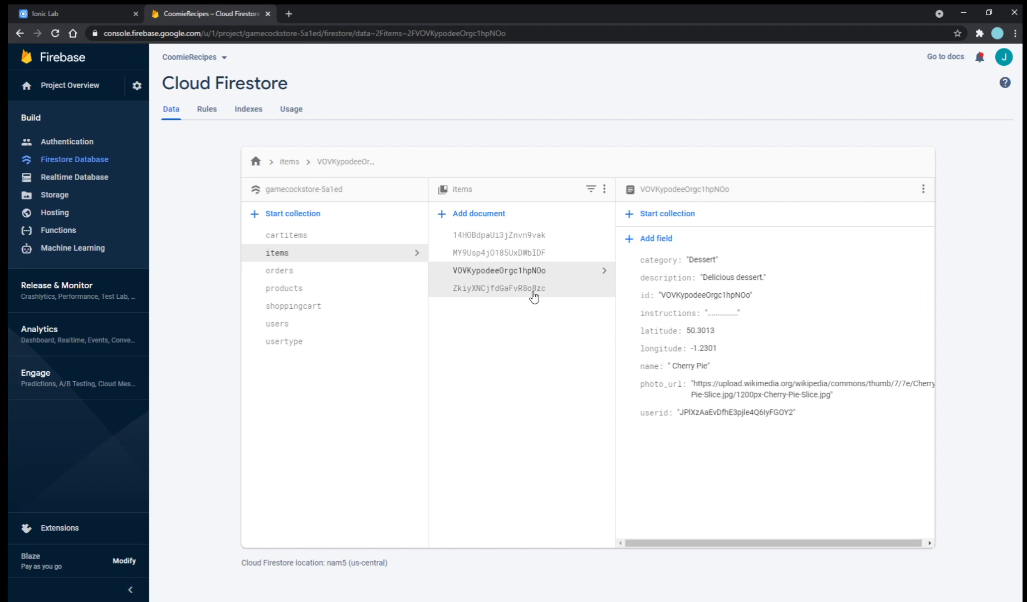
{"action": "left_click", "coordinate": [532, 290]}
{"action": "left_click", "coordinate": [524, 270]}
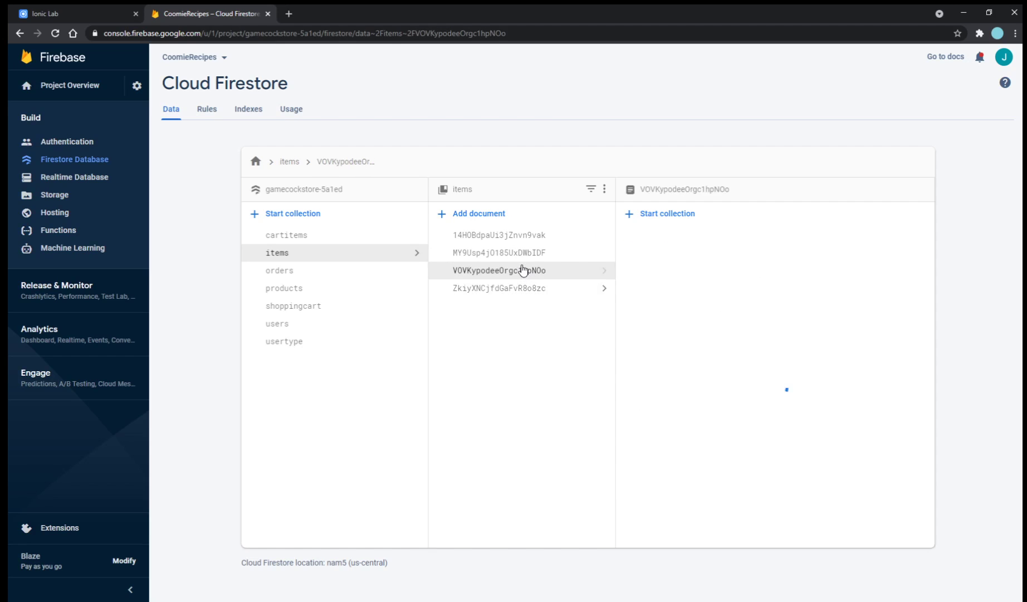
{"action": "left_click", "coordinate": [55, 16]}
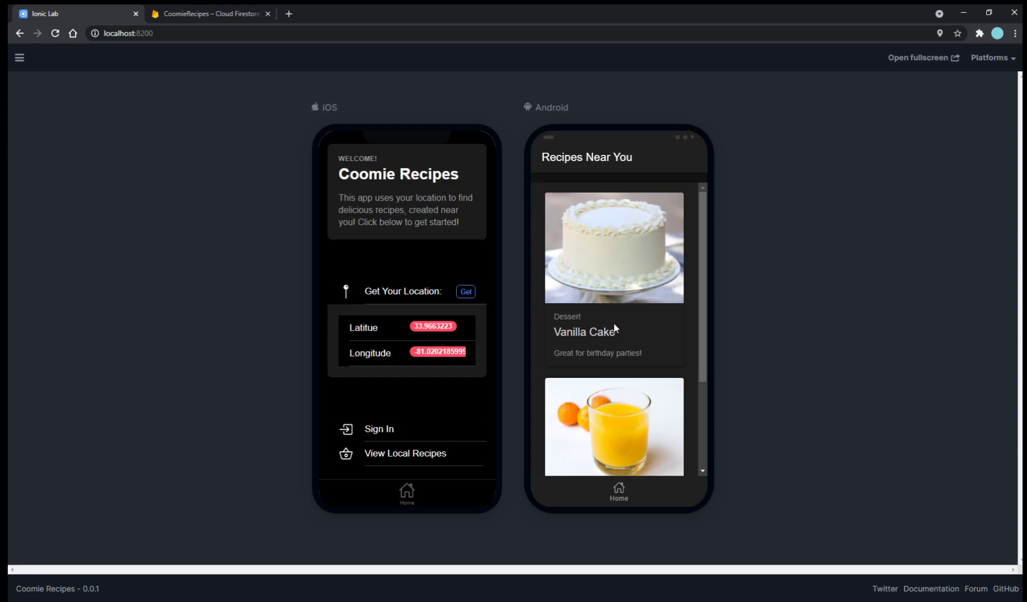
{"action": "scroll", "coordinate": [655, 333], "scroll_direction": "down", "scroll_amount": 3}
{"action": "scroll", "coordinate": [655, 333], "scroll_direction": "up", "scroll_amount": 3}
{"action": "left_click", "coordinate": [635, 490]}
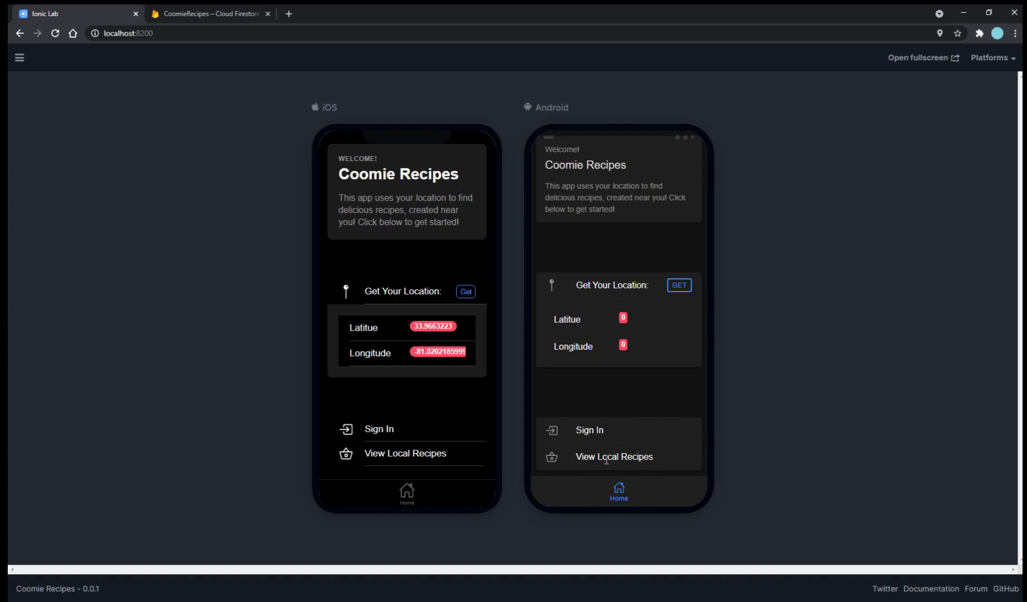
{"action": "left_click", "coordinate": [606, 458]}
{"action": "left_click", "coordinate": [612, 254]}
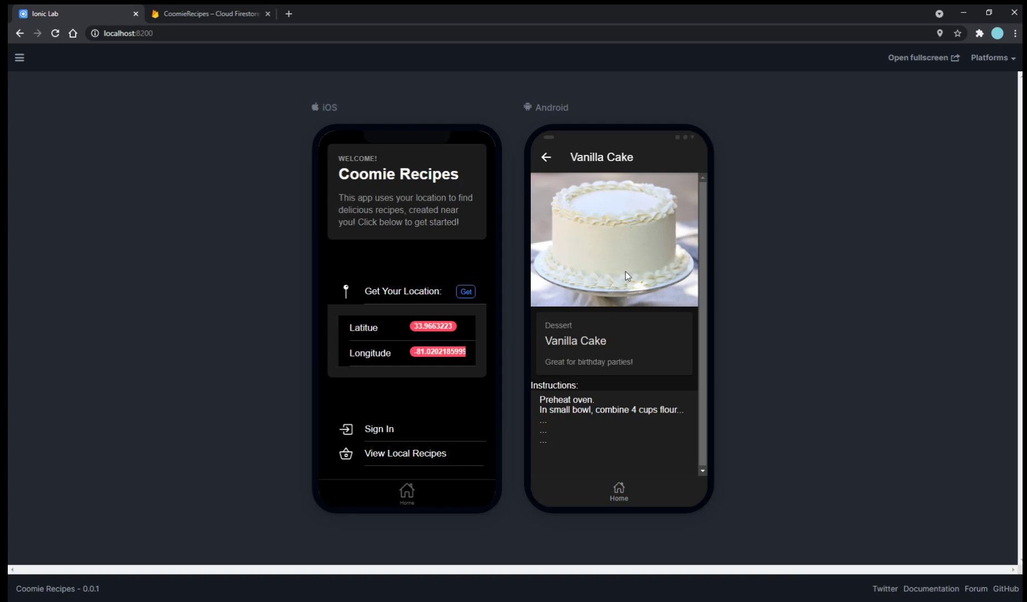
{"action": "scroll", "coordinate": [629, 242], "scroll_direction": "down", "scroll_amount": 1}
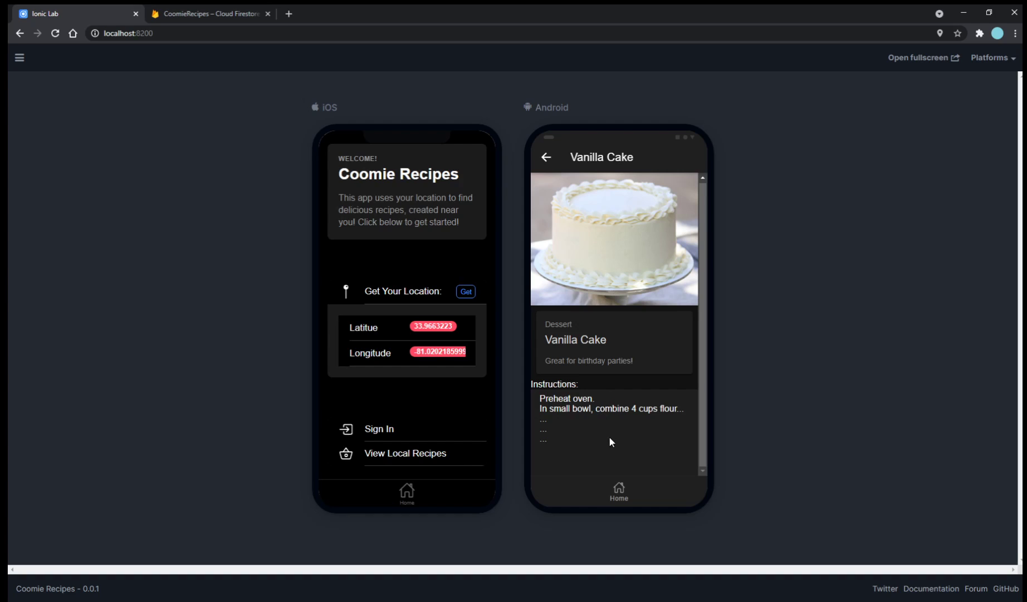
{"action": "scroll", "coordinate": [589, 269], "scroll_direction": "up", "scroll_amount": 1}
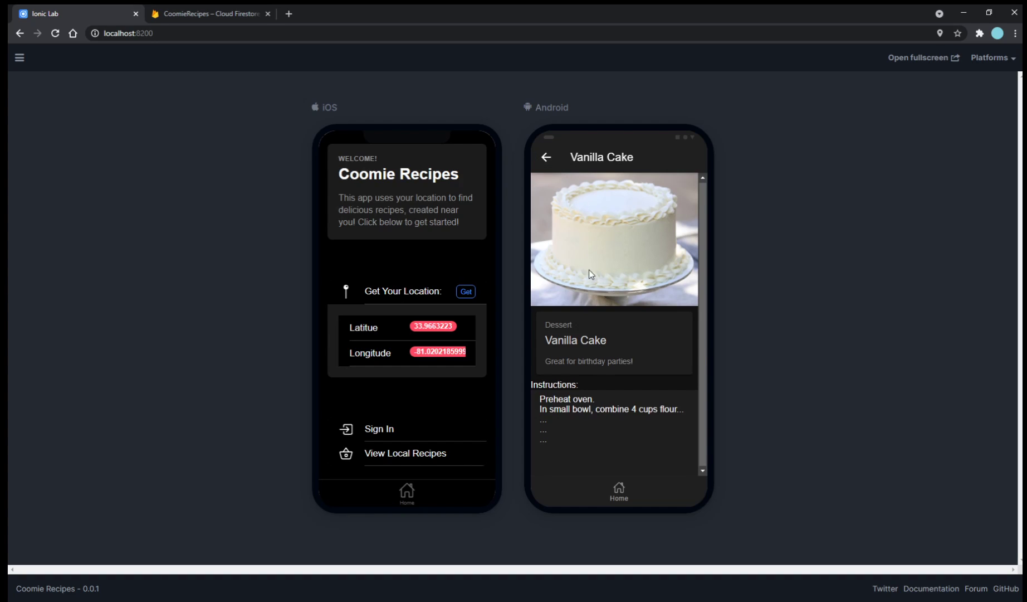
{"action": "left_click", "coordinate": [543, 158]}
{"action": "scroll", "coordinate": [601, 345], "scroll_direction": "down", "scroll_amount": 3}
{"action": "left_click", "coordinate": [616, 489]}
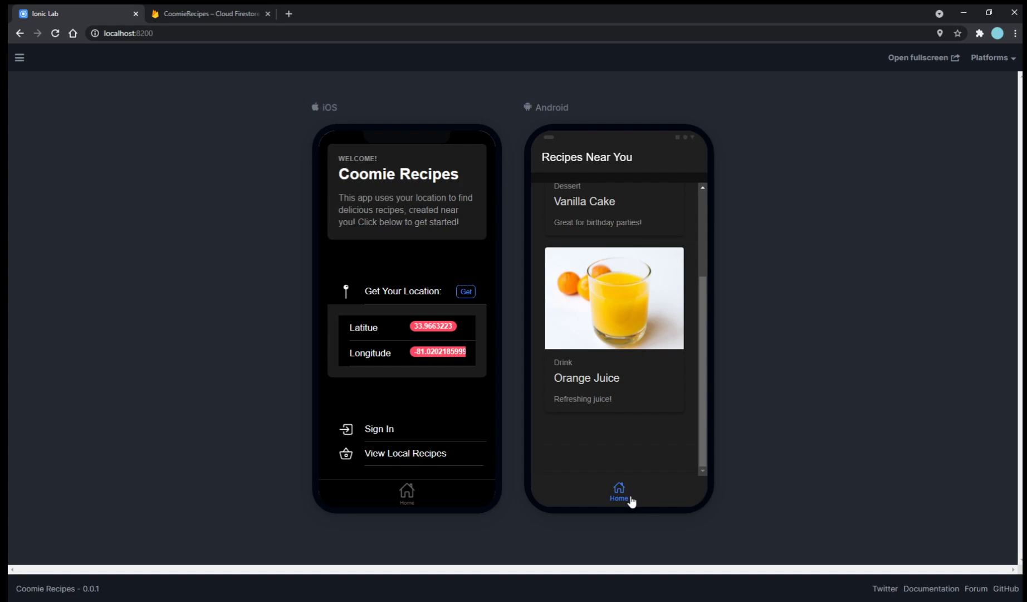
Navigate the Android preview from Home through Sign In to the Sign Up form's email field.
{"action": "left_click", "coordinate": [630, 497]}
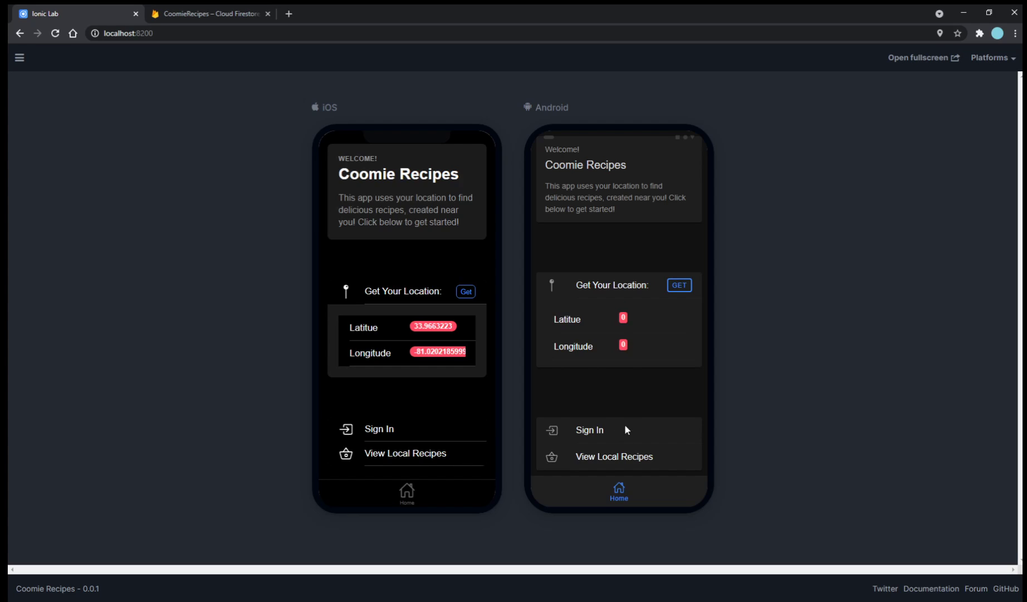
{"action": "left_click", "coordinate": [607, 429]}
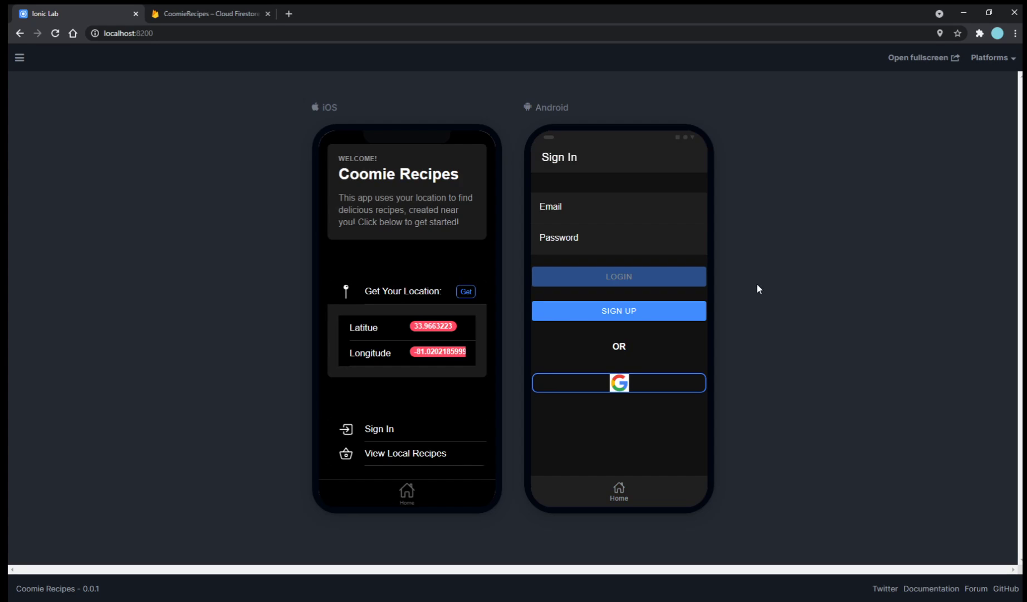
{"action": "left_click", "coordinate": [666, 319]}
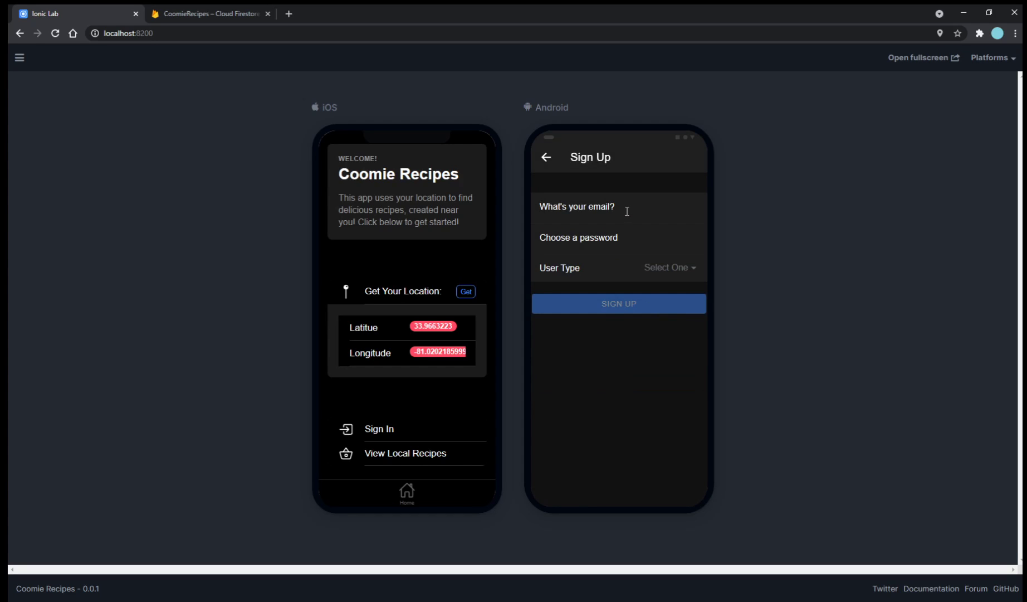
{"action": "left_click", "coordinate": [620, 207]}
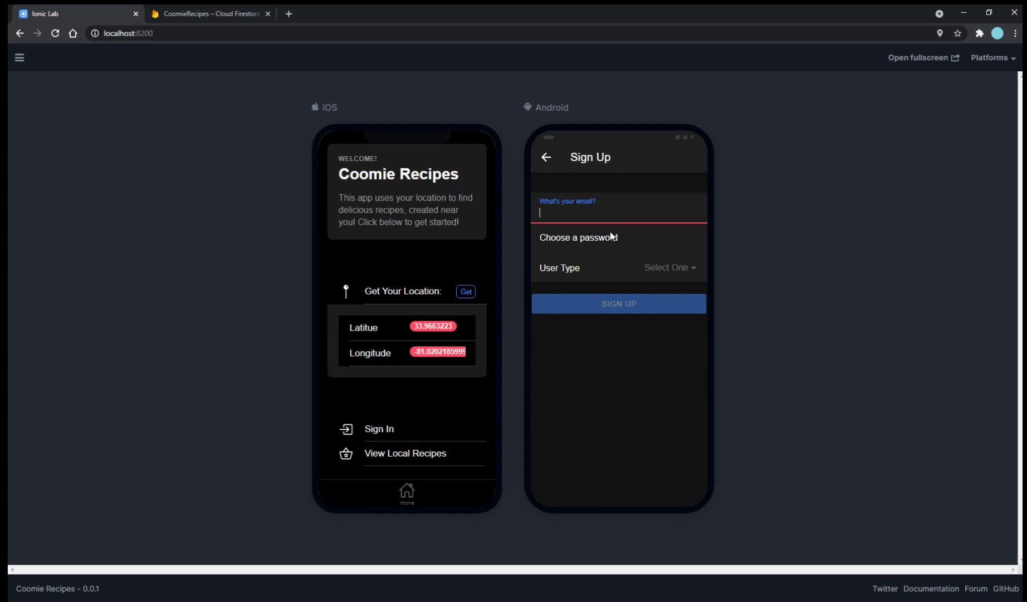
{"action": "left_click", "coordinate": [623, 401]}
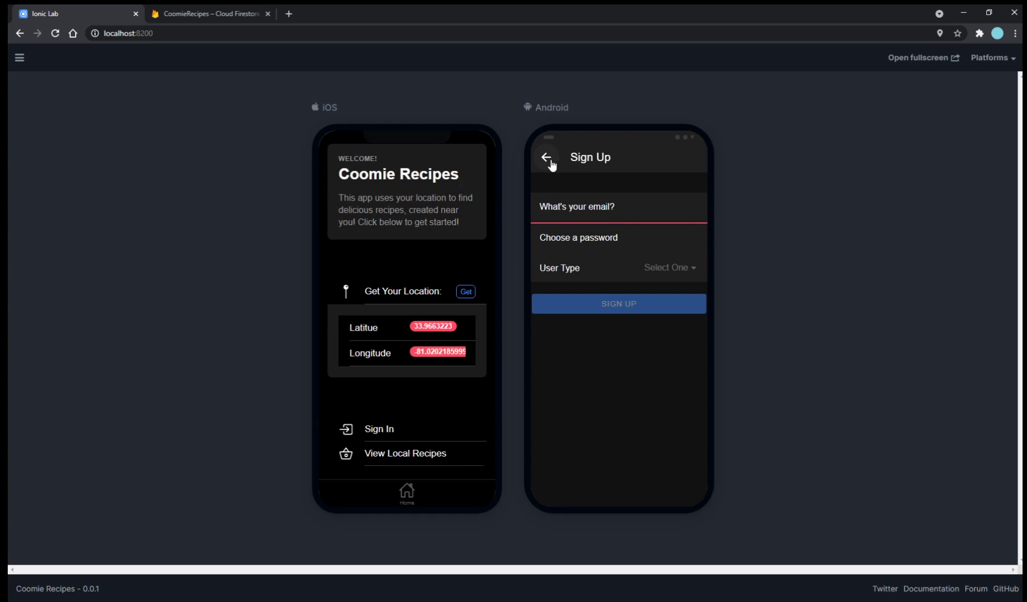
Return to Sign In and log in with the test account's email and password.
{"action": "left_click", "coordinate": [548, 158]}
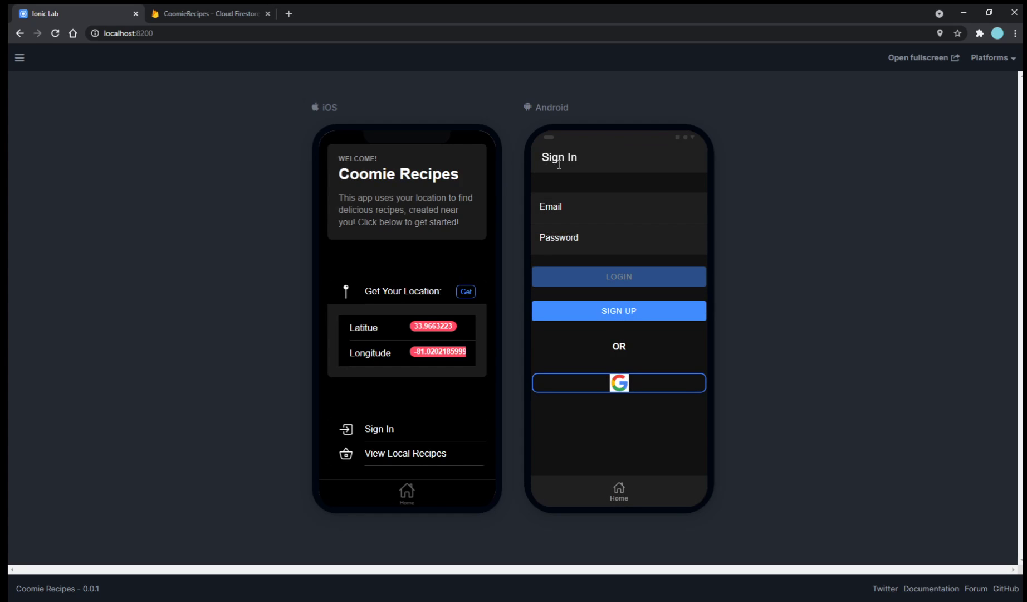
{"action": "left_click", "coordinate": [596, 215]}
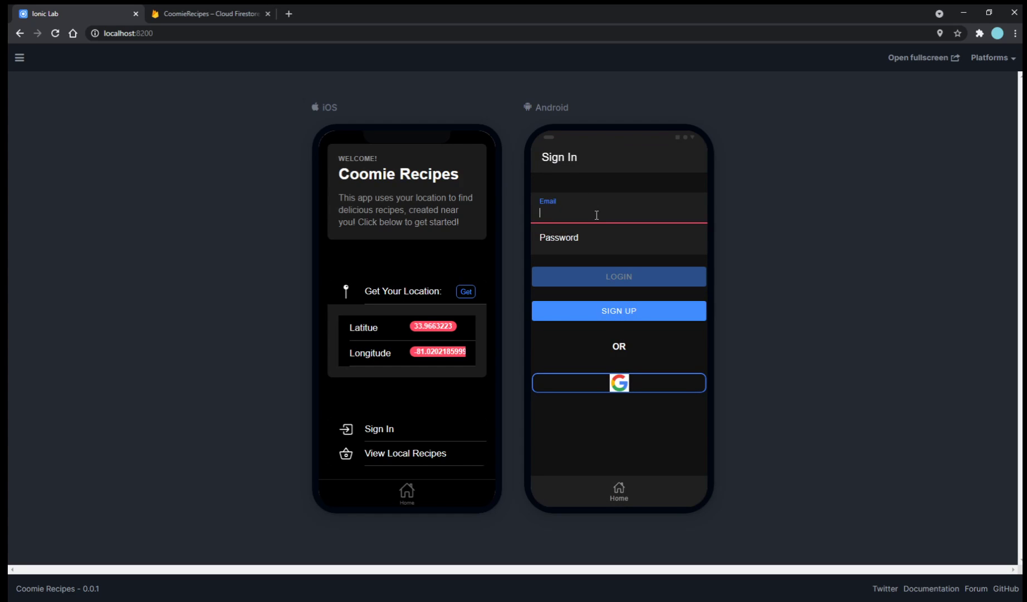
{"action": "type", "text": "test@gm"}
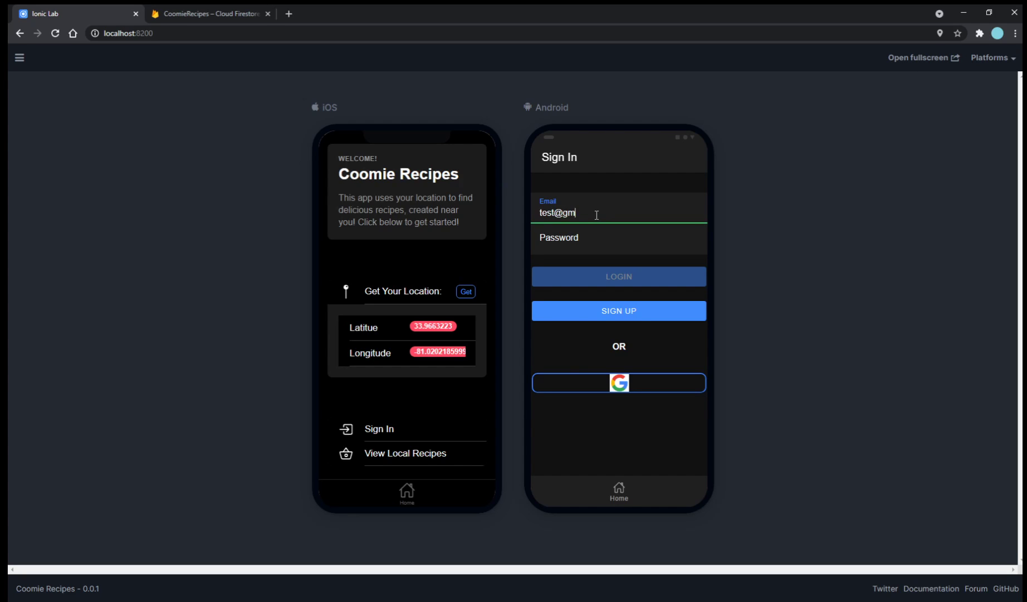
{"action": "type", "text": "ail.com"}
{"action": "key", "text": "Tab"}
{"action": "type", "text": "12345"}
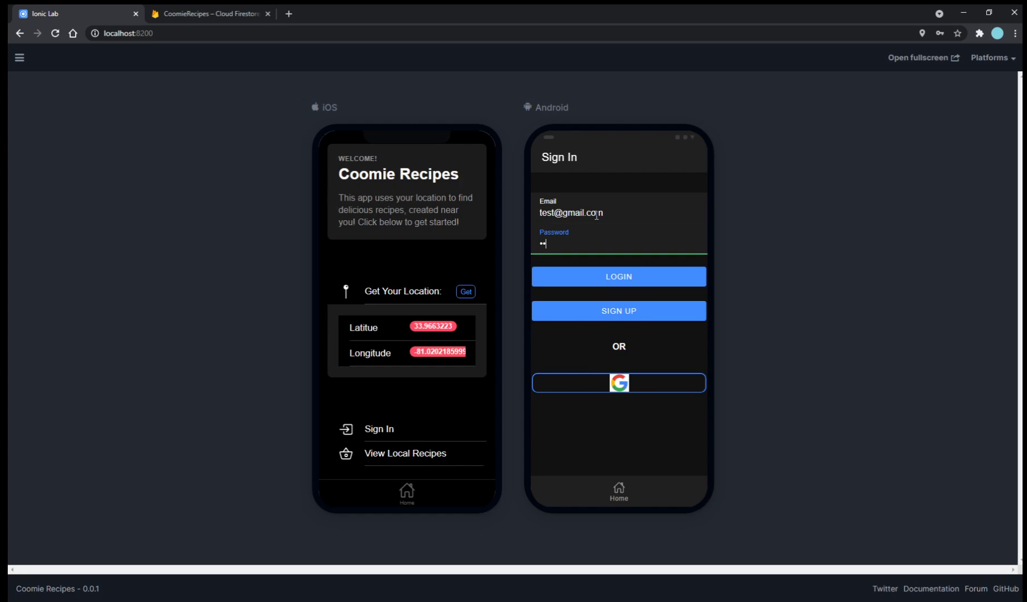
{"action": "type", "text": "6789012"}
{"action": "left_click", "coordinate": [636, 290]}
{"action": "scroll", "coordinate": [638, 387], "scroll_direction": "down", "scroll_amount": 3}
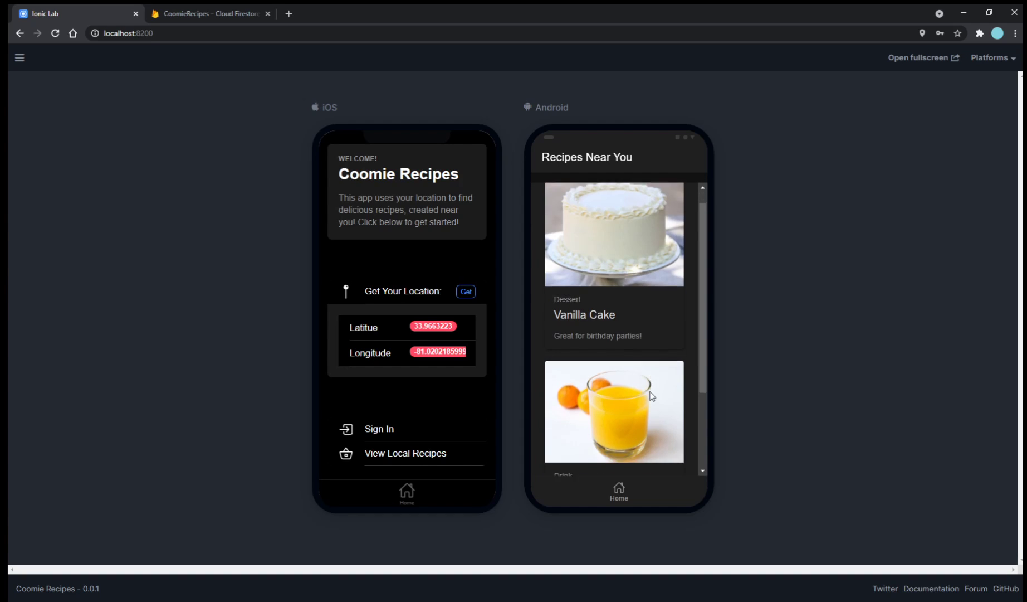
{"action": "left_click", "coordinate": [629, 489]}
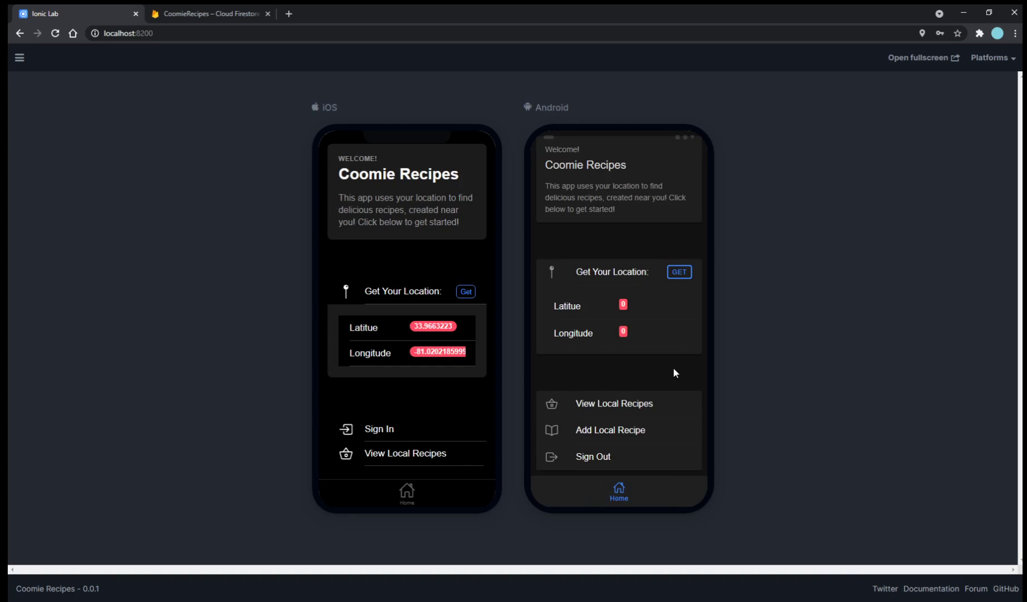
{"action": "left_click", "coordinate": [677, 275]}
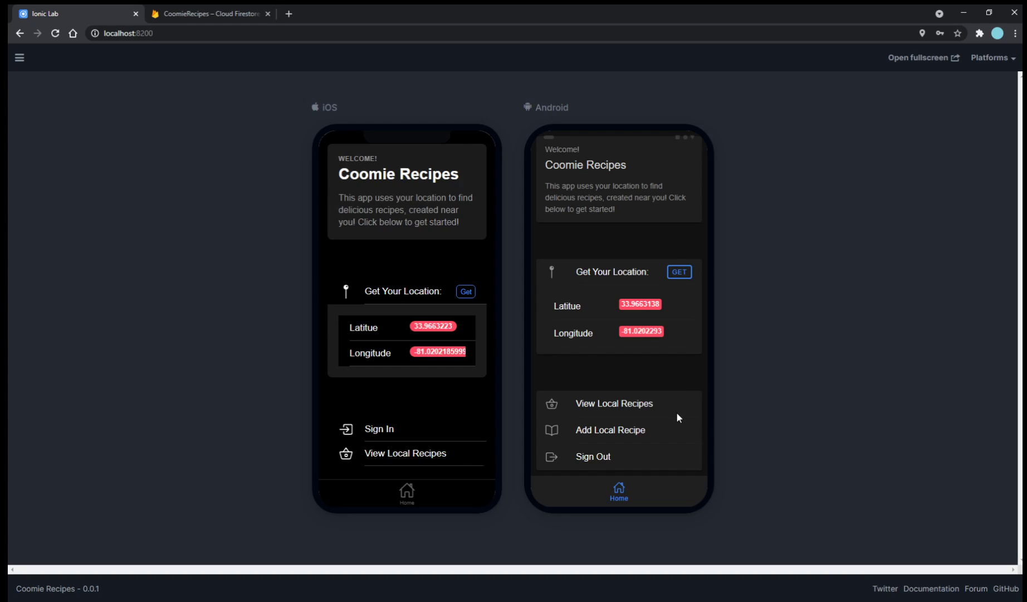
Start a new local recipe named 'Burger' with a pasted photo URL and description 'Juicy burger, day or night!'.
{"action": "left_click", "coordinate": [646, 431]}
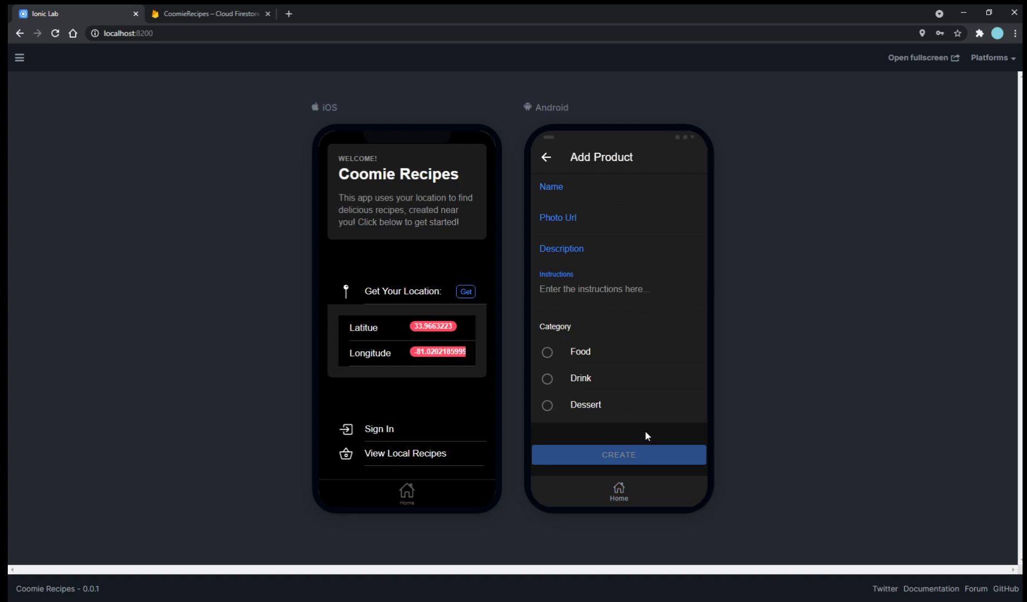
{"action": "left_click", "coordinate": [611, 198]}
{"action": "type", "text": "Burger"}
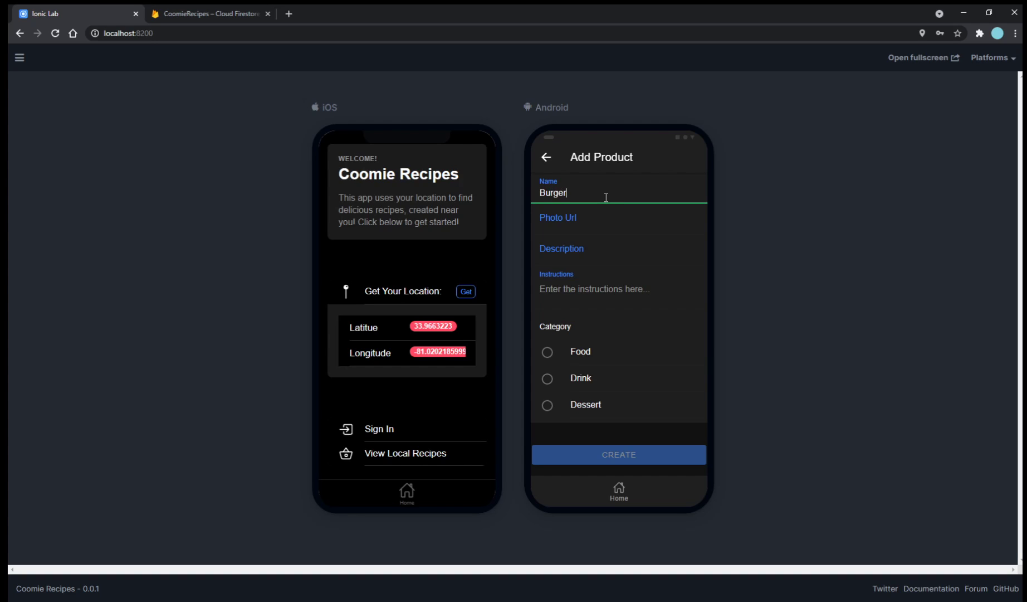
{"action": "left_click", "coordinate": [586, 233]}
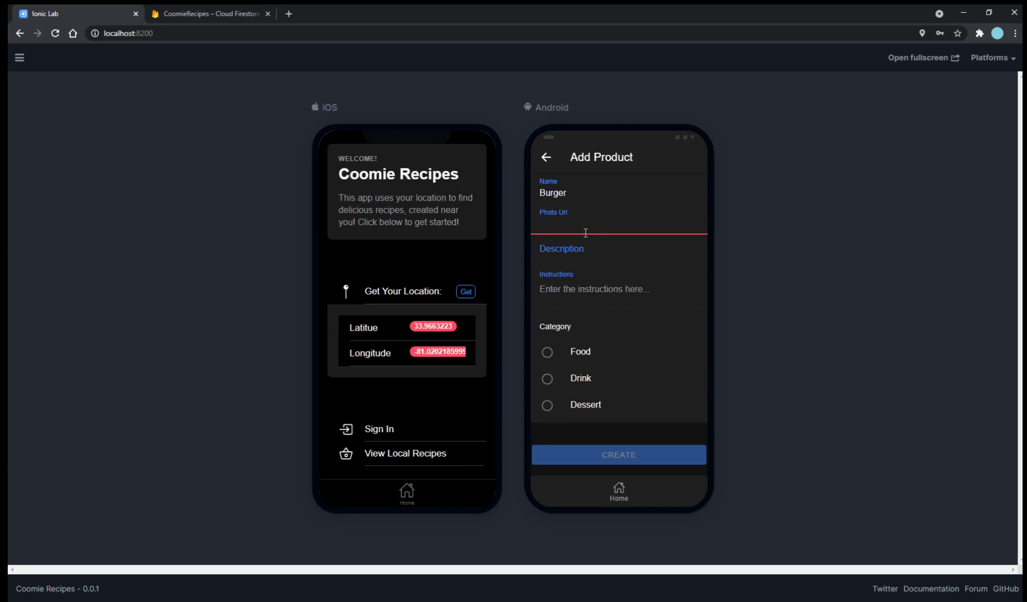
{"action": "key", "text": "ctrl+v"}
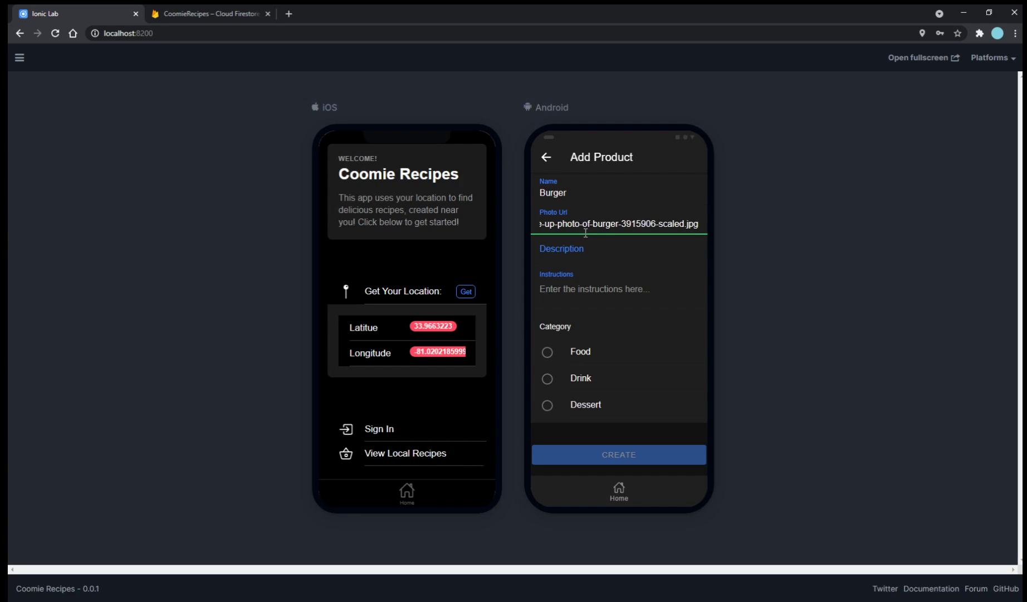
{"action": "left_click", "coordinate": [586, 253]}
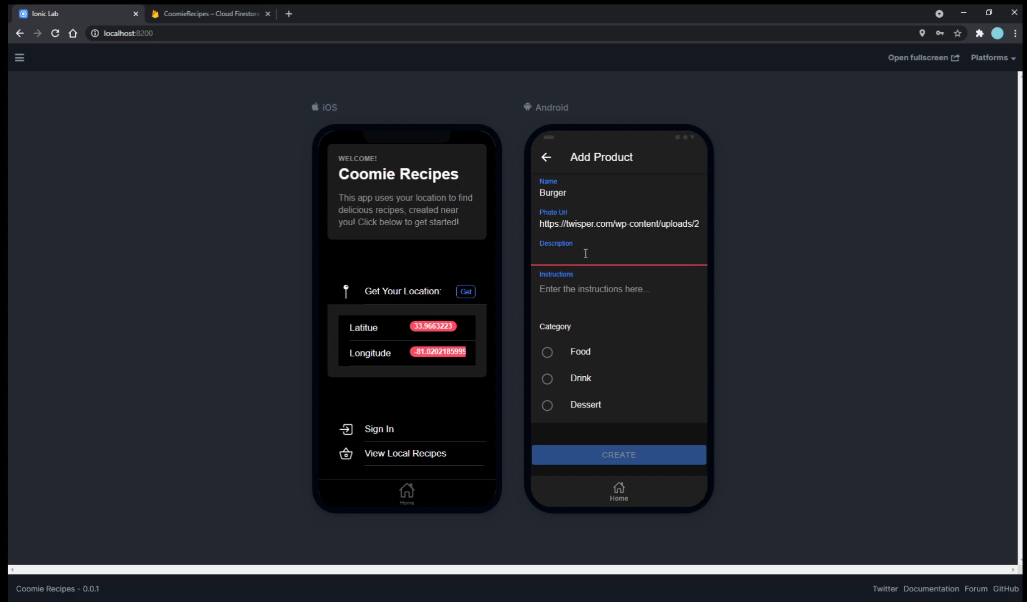
{"action": "type", "text": "Juicy burger, day or night!"}
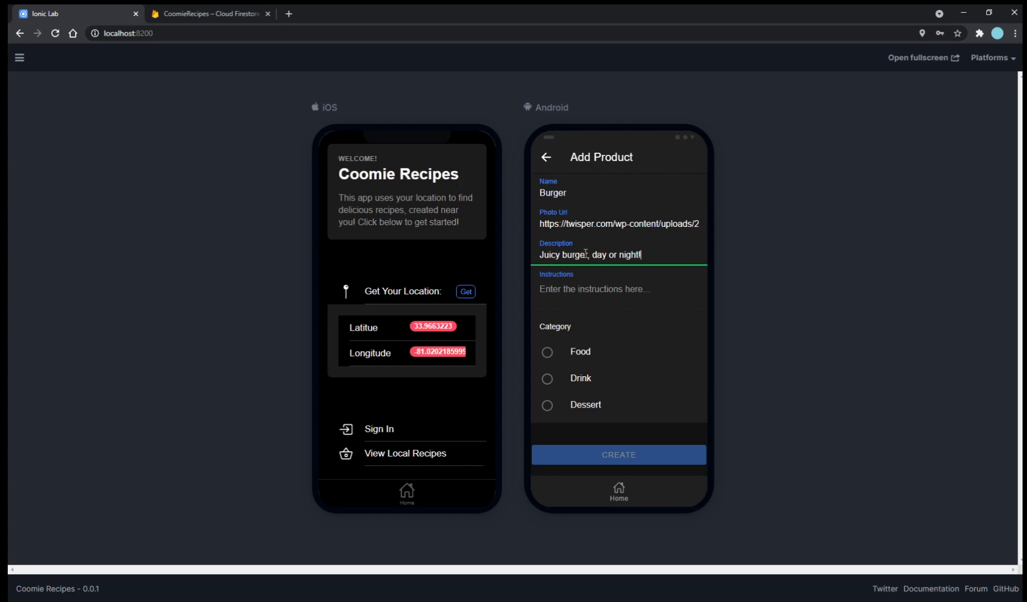
Fill the Instructions field with several placeholder lines of dots.
{"action": "left_click", "coordinate": [606, 288]}
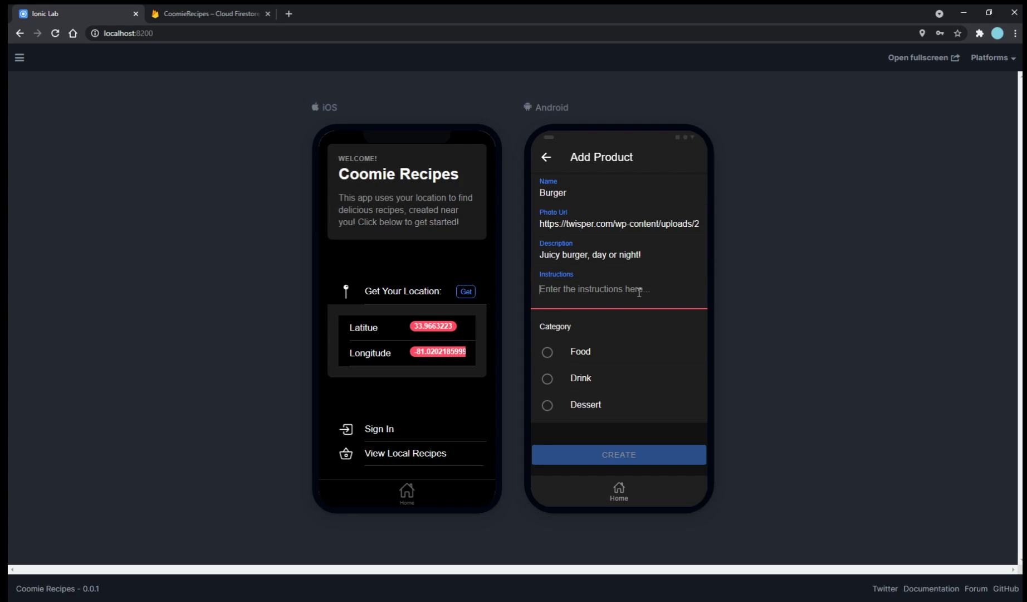
{"action": "type", "text": "."}
{"action": "key", "text": "Return"}
{"action": "type", "text": ".."}
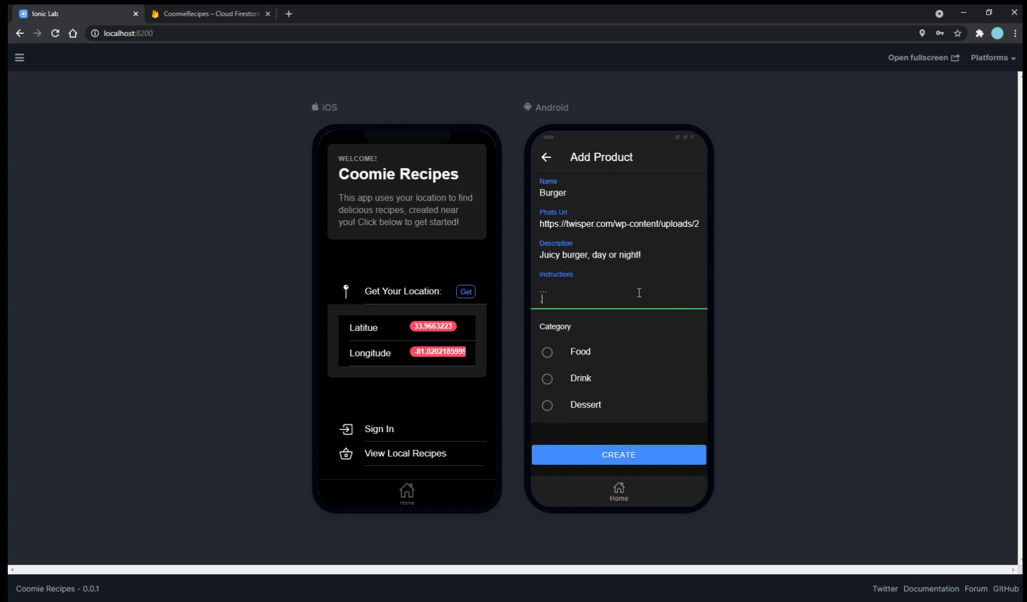
{"action": "key", "text": "Return"}
{"action": "type", "text": ".........."}
{"action": "key", "text": "Return"}
{"action": "type", "text": "...."}
{"action": "key", "text": "Return"}
{"action": "type", "text": "...."}
{"action": "key", "text": "Return"}
Set the category to Food, create the recipe, and inspect the Burger card's details.
{"action": "left_click", "coordinate": [598, 356]}
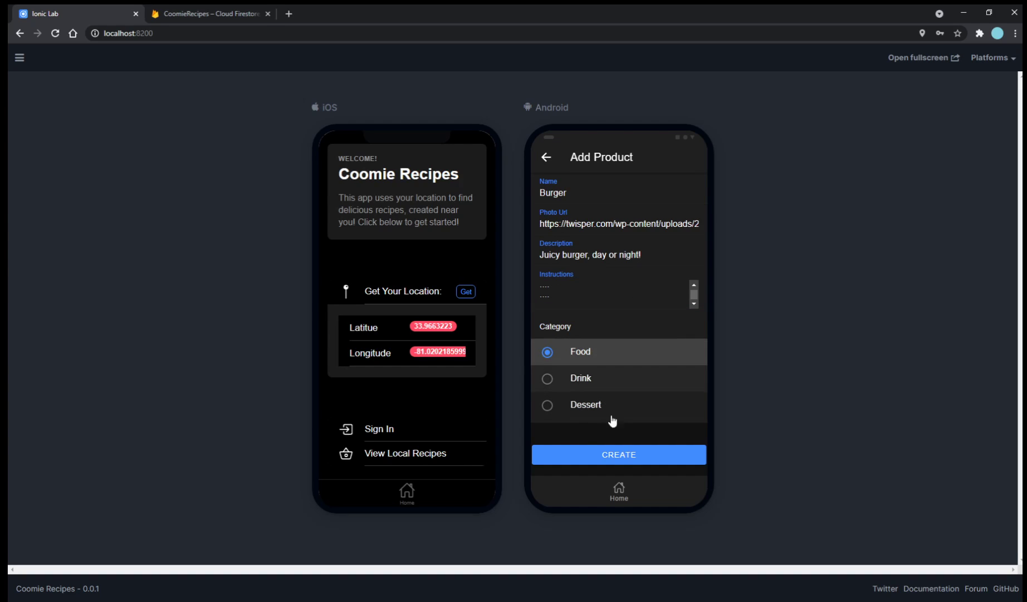
{"action": "left_click", "coordinate": [618, 455]}
{"action": "scroll", "coordinate": [648, 324], "scroll_direction": "down", "scroll_amount": 5}
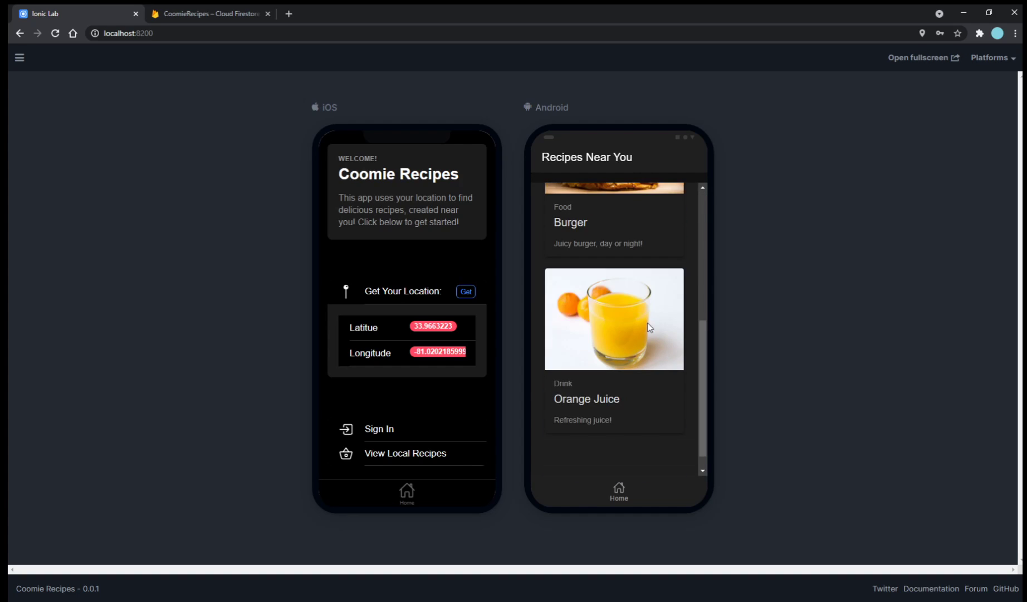
{"action": "scroll", "coordinate": [646, 326], "scroll_direction": "up", "scroll_amount": 3}
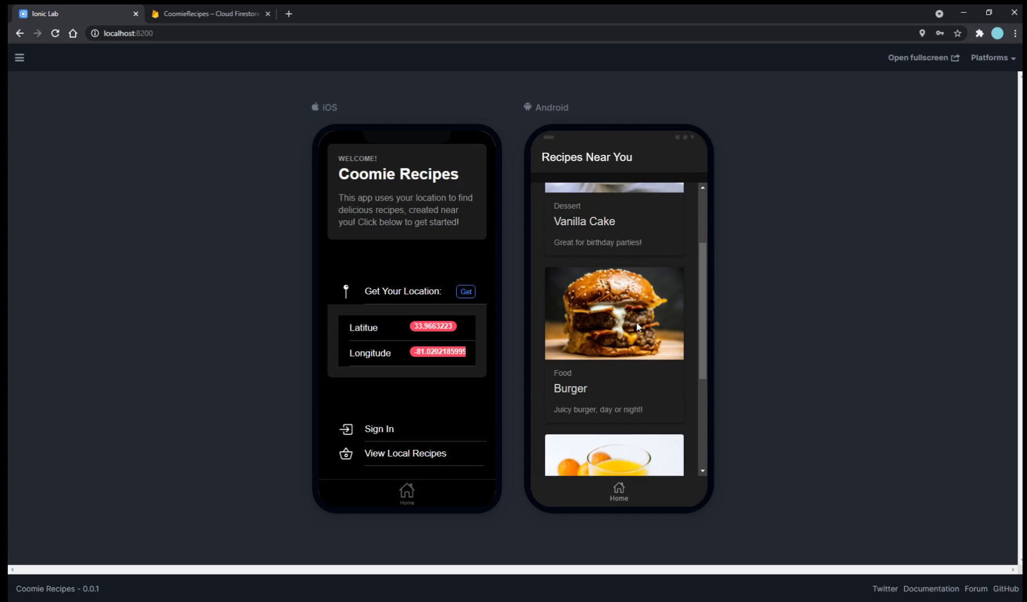
{"action": "left_click", "coordinate": [638, 327]}
{"action": "scroll", "coordinate": [626, 364], "scroll_direction": "down", "scroll_amount": 2}
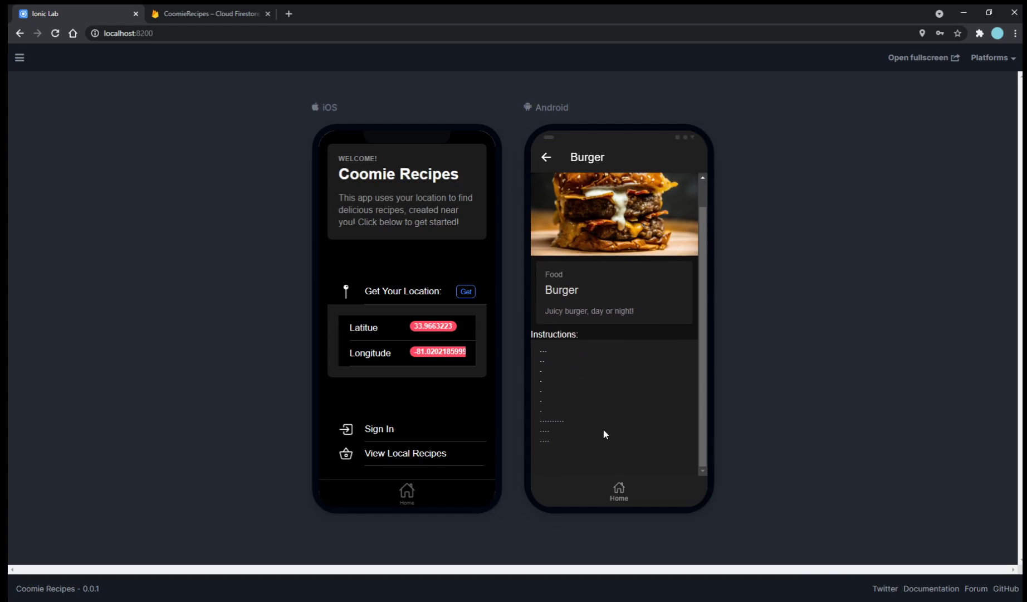
{"action": "key", "text": "alt+Left"}
Browse Firestore items documents to Burger: category Food, latitude 33.9663138, longitude -81.0202293, price 0.
{"action": "left_click", "coordinate": [211, 13]}
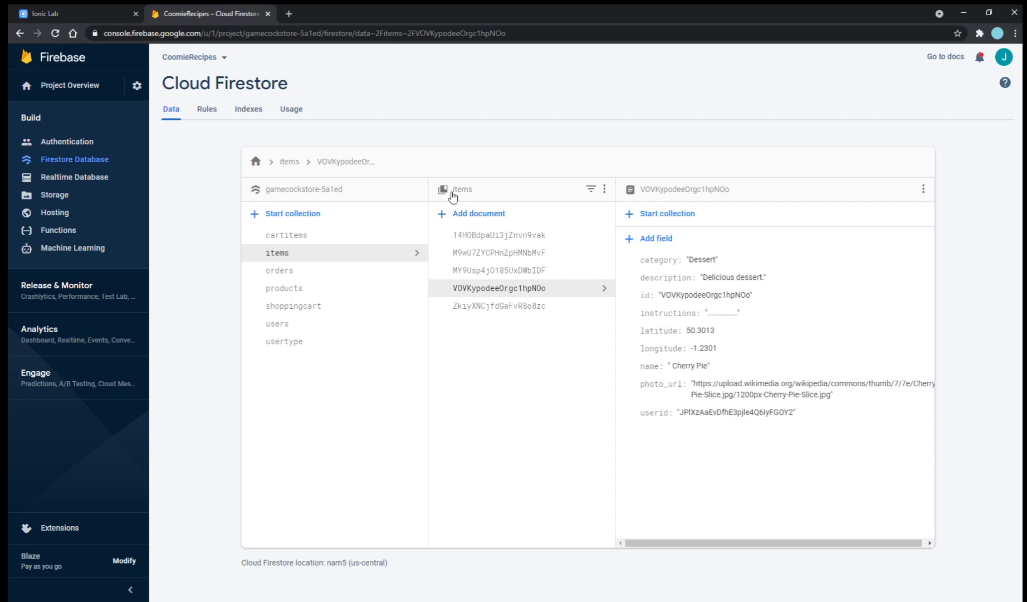
{"action": "left_click", "coordinate": [542, 305]}
{"action": "left_click", "coordinate": [522, 234]}
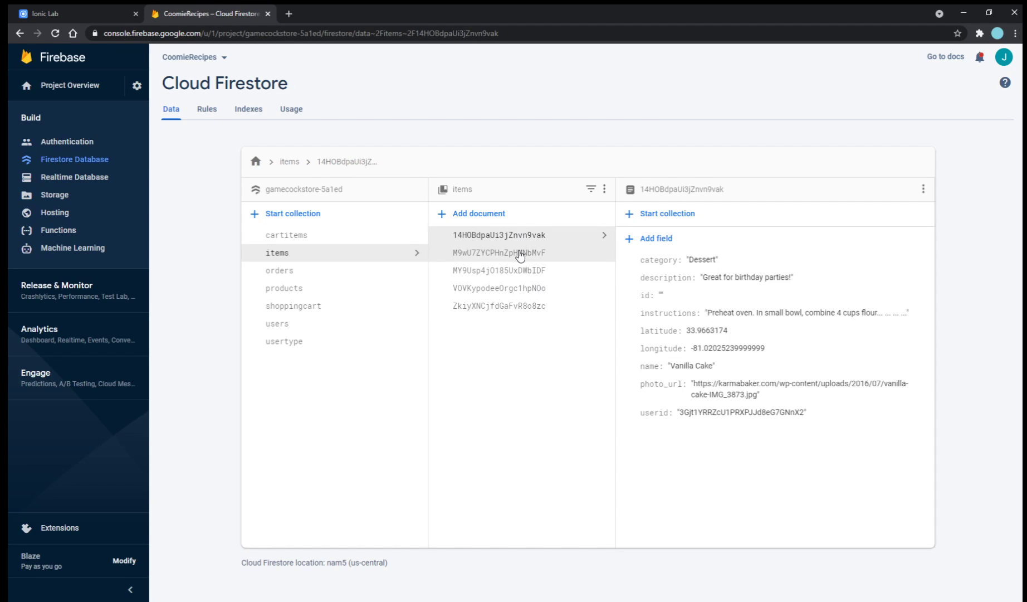
{"action": "left_click", "coordinate": [523, 252]}
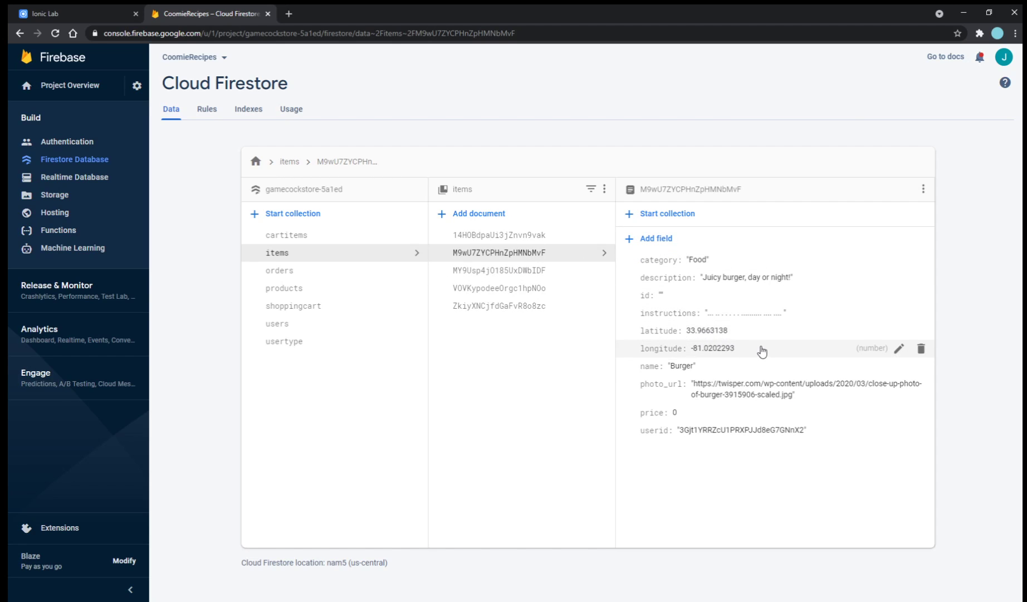
Back in Ionic Lab, go to the Android Home page and sign out of Coomie Recipes.
{"action": "left_click", "coordinate": [88, 14]}
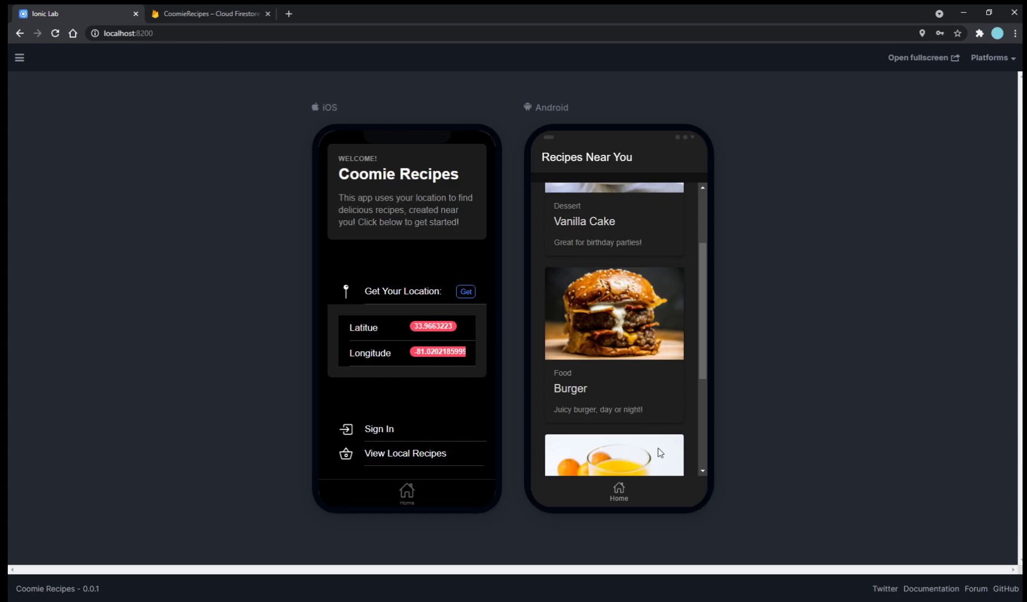
{"action": "left_click", "coordinate": [638, 492]}
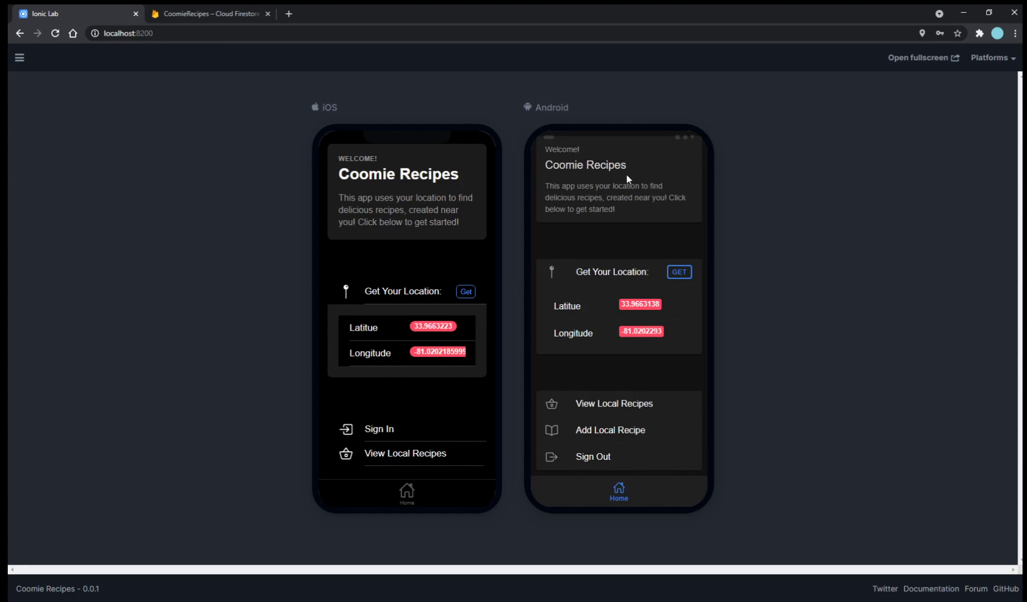
{"action": "left_click", "coordinate": [633, 458]}
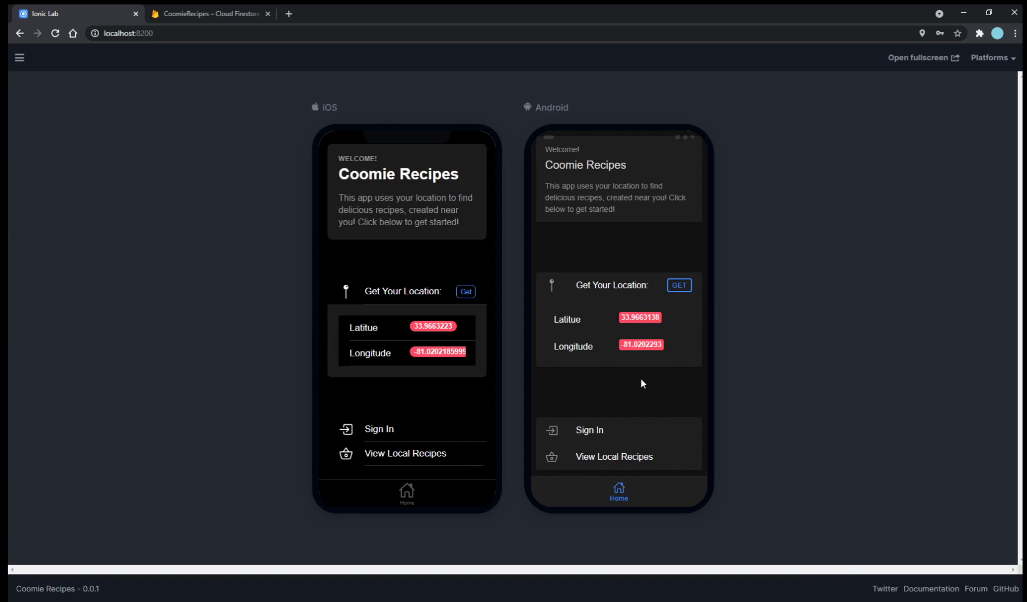